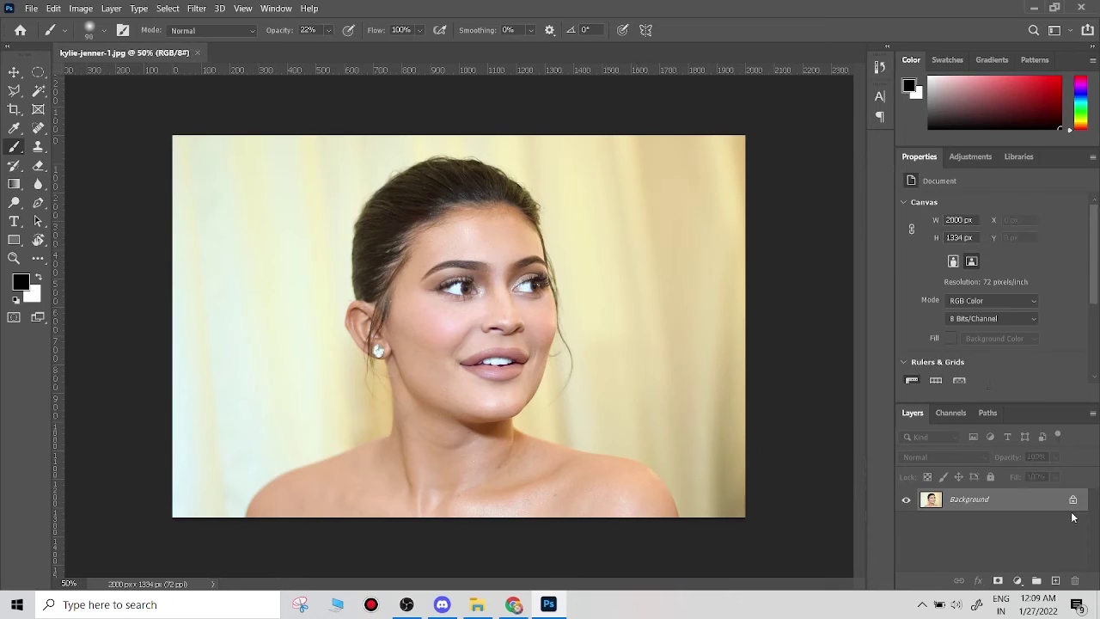
- Apply Smart Blur at radius 3.0 to lightly smooth the photo
click(197, 9)
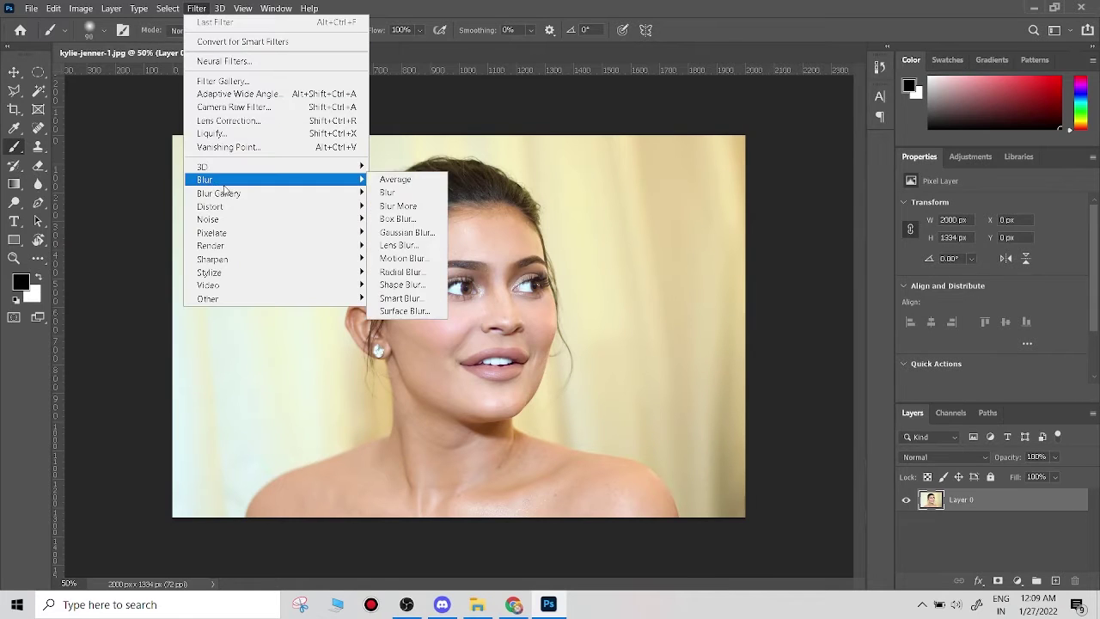
click(404, 301)
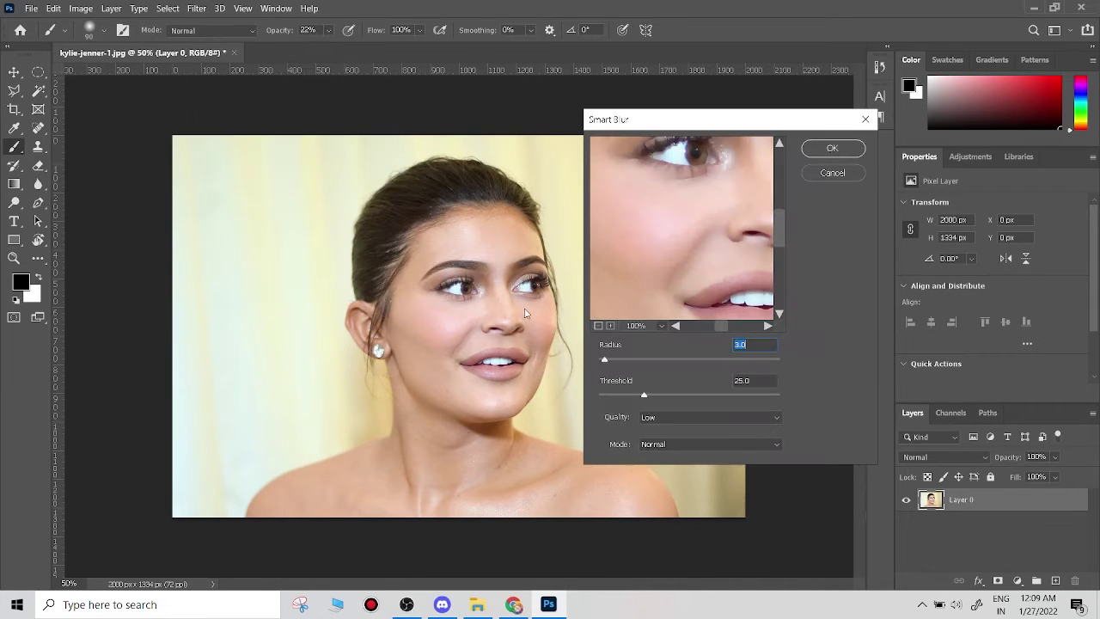
click(822, 153)
- Crop the left and right edges inward so the portrait is 1576 × 1334 px
click(38, 72)
click(82, 74)
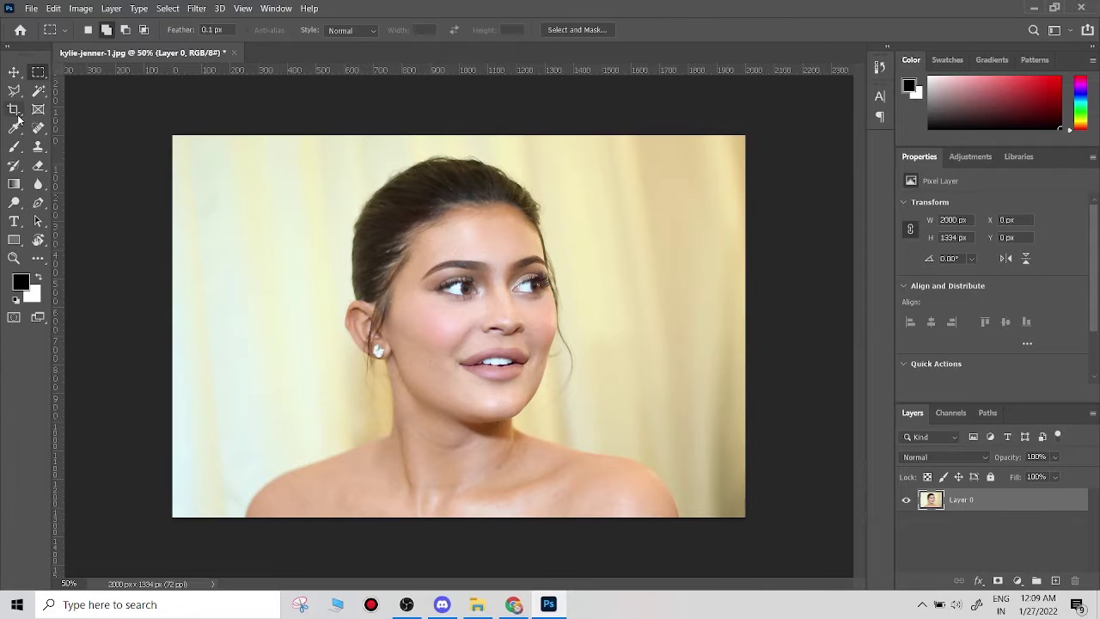
click(14, 110)
drag(173, 326, 206, 329)
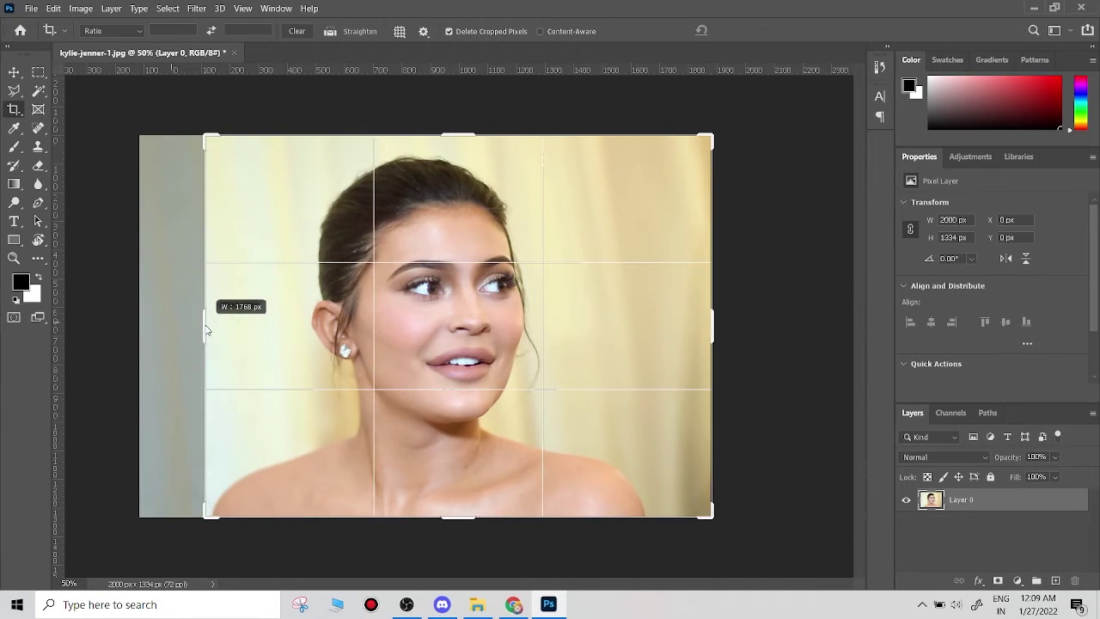
drag(712, 327, 684, 335)
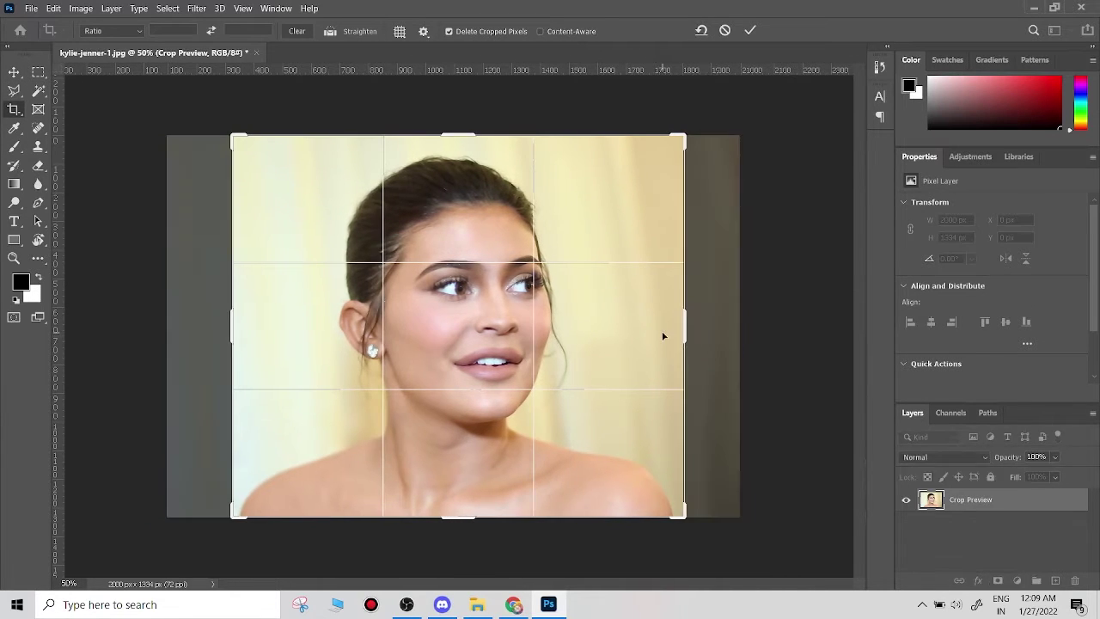
key(Return)
key(ctrl+0)
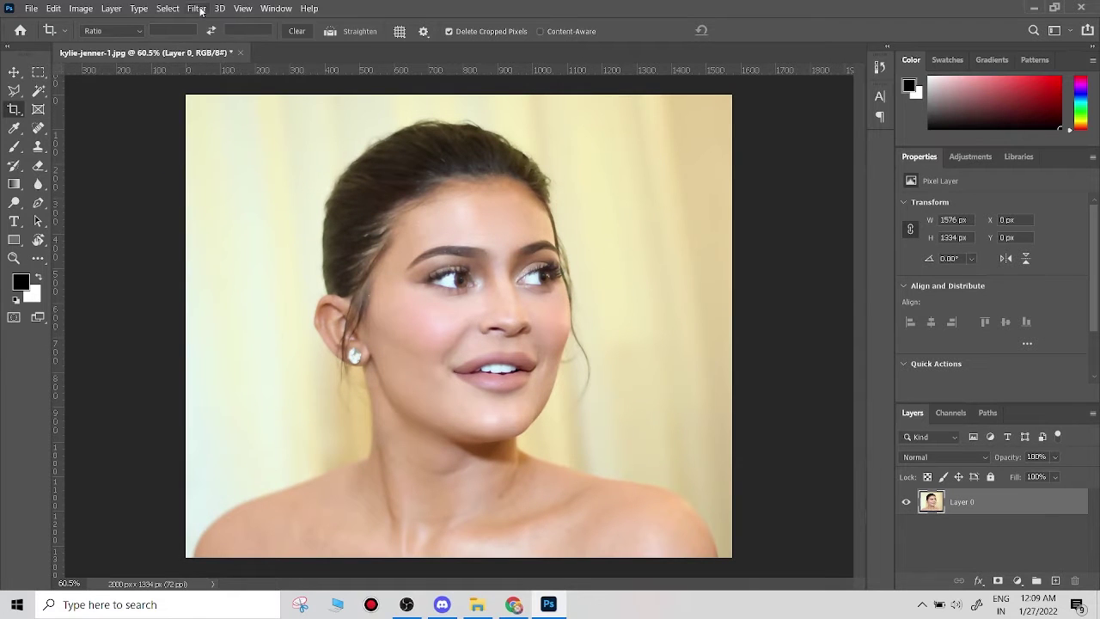
click(199, 10)
- Apply Smart Blur with radius 43.0, threshold 61.9 and High quality to the portrait
click(444, 298)
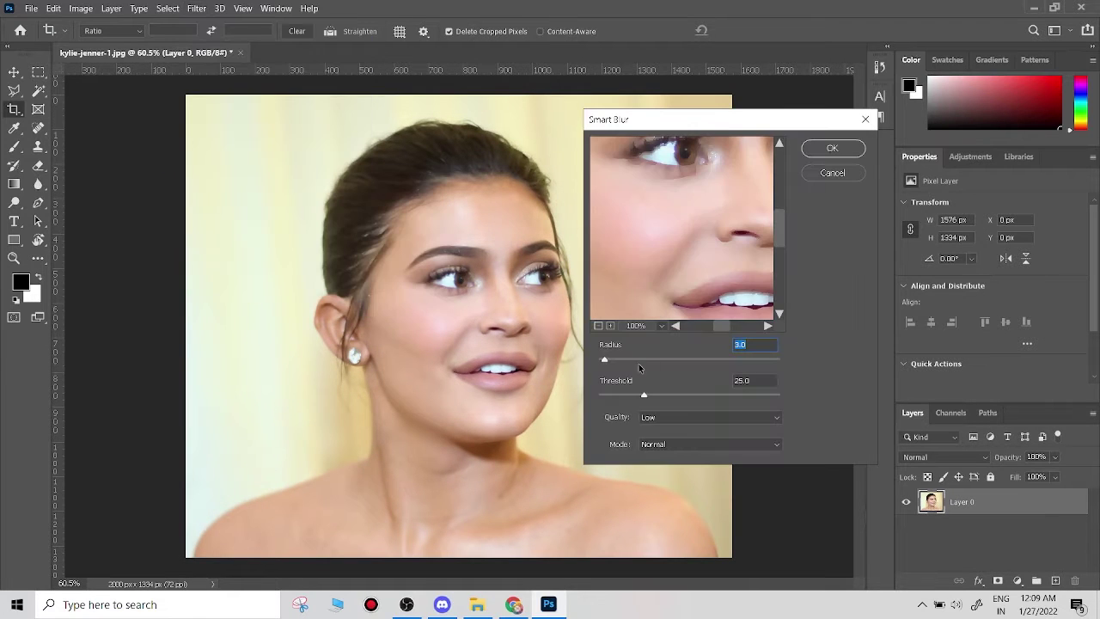
click(601, 325)
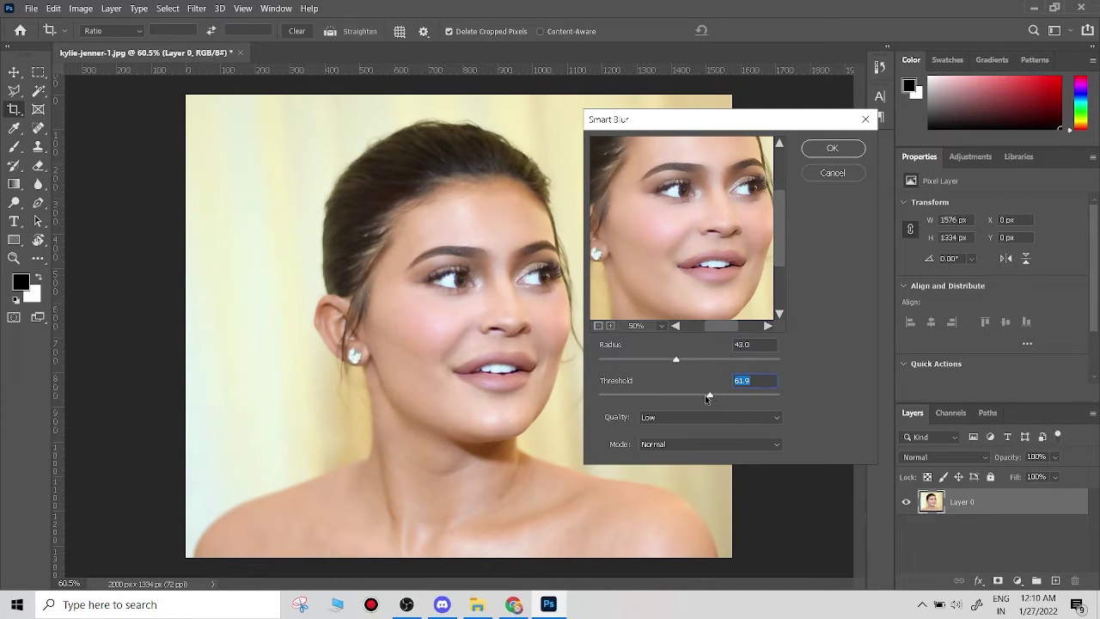
click(684, 417)
click(665, 452)
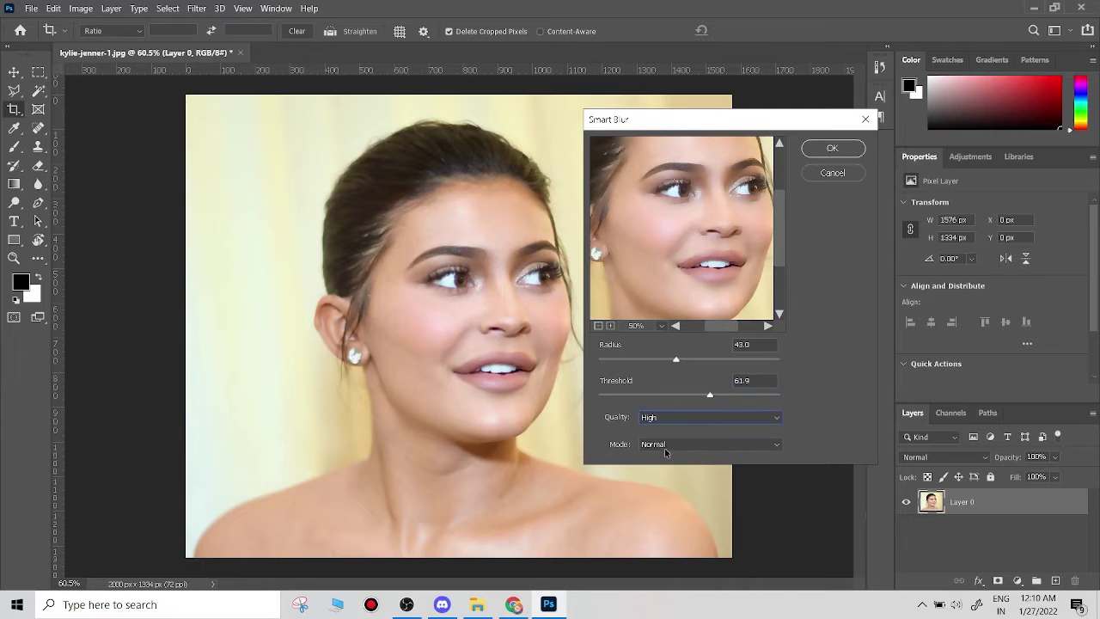
click(822, 148)
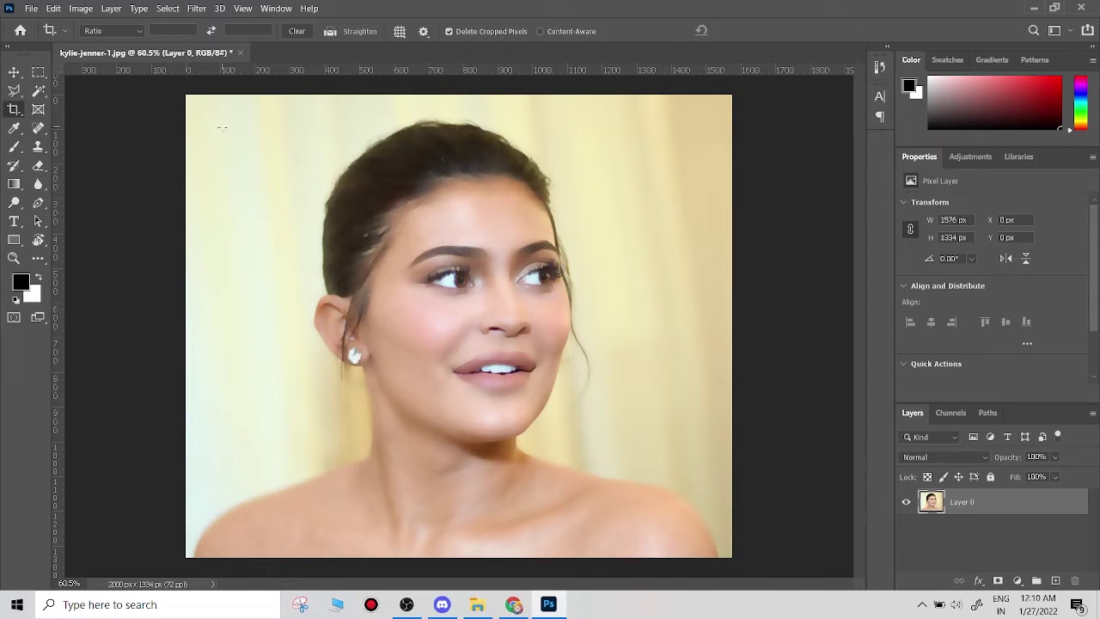
click(196, 11)
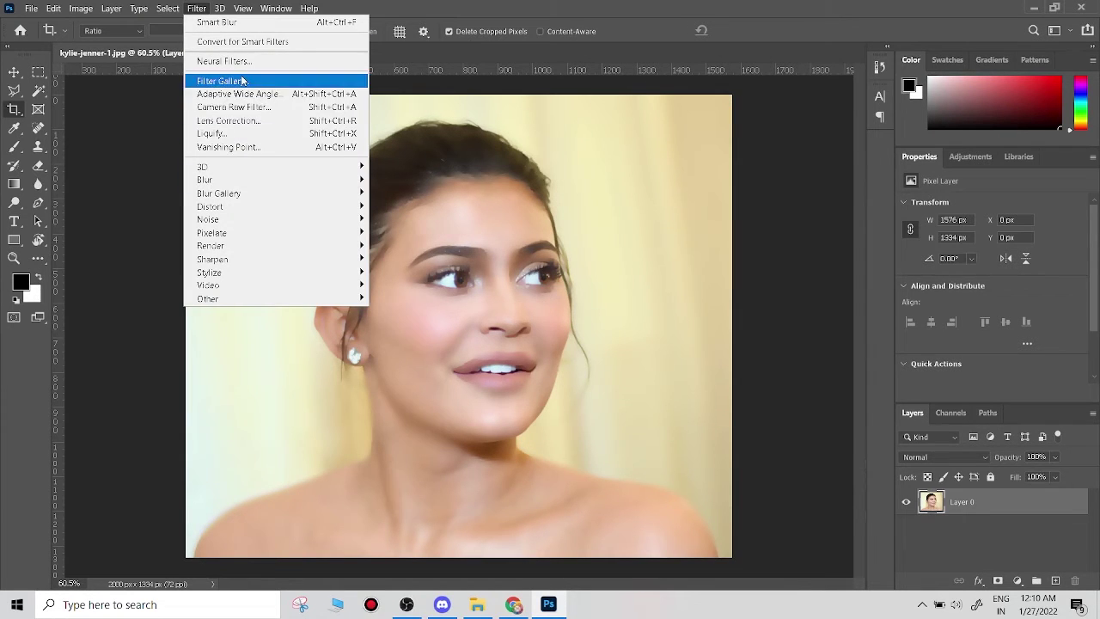
click(246, 81)
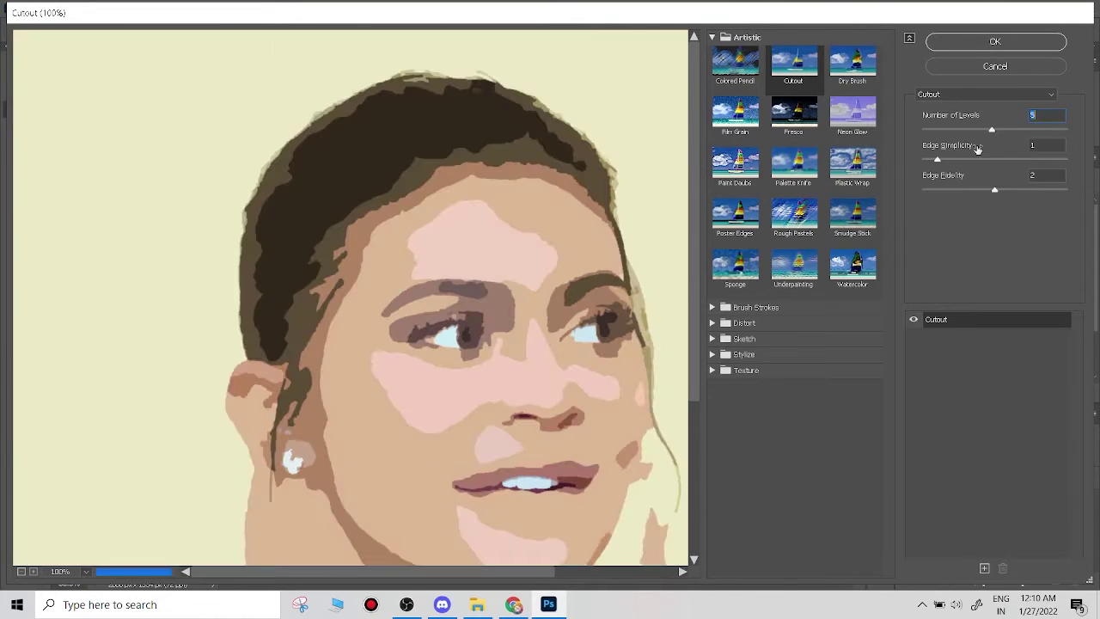
drag(937, 159, 926, 161)
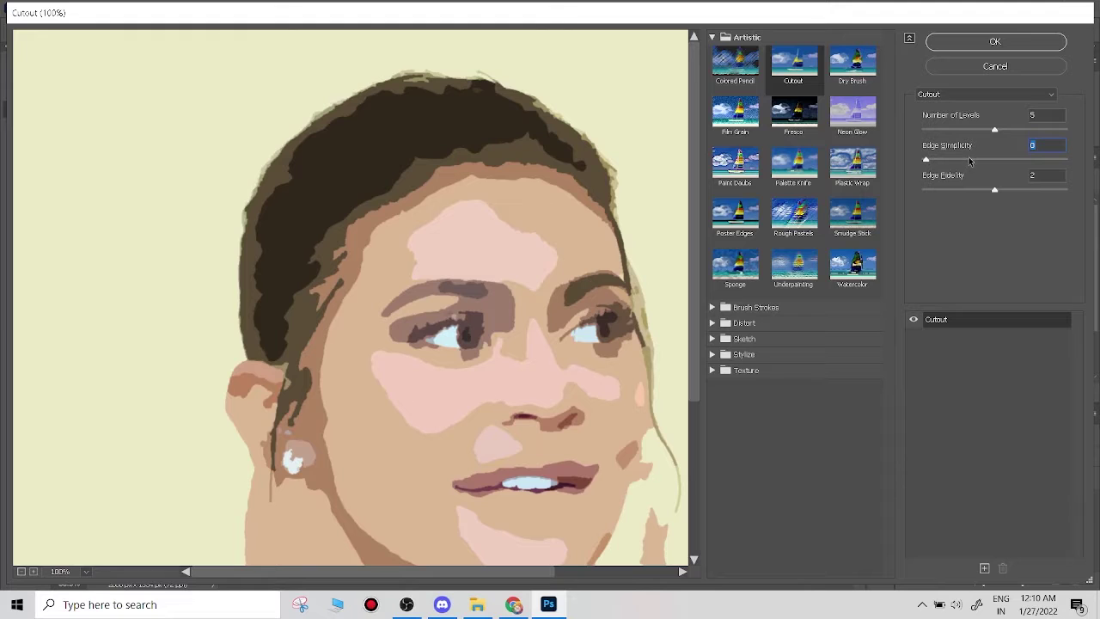
click(1011, 159)
drag(955, 161, 938, 160)
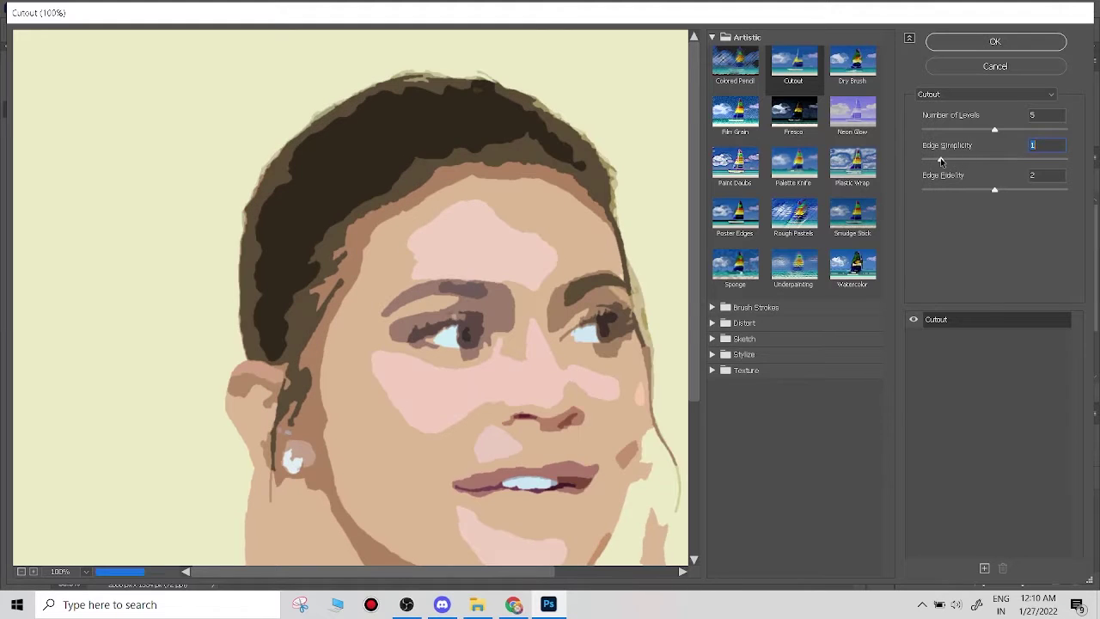
click(972, 130)
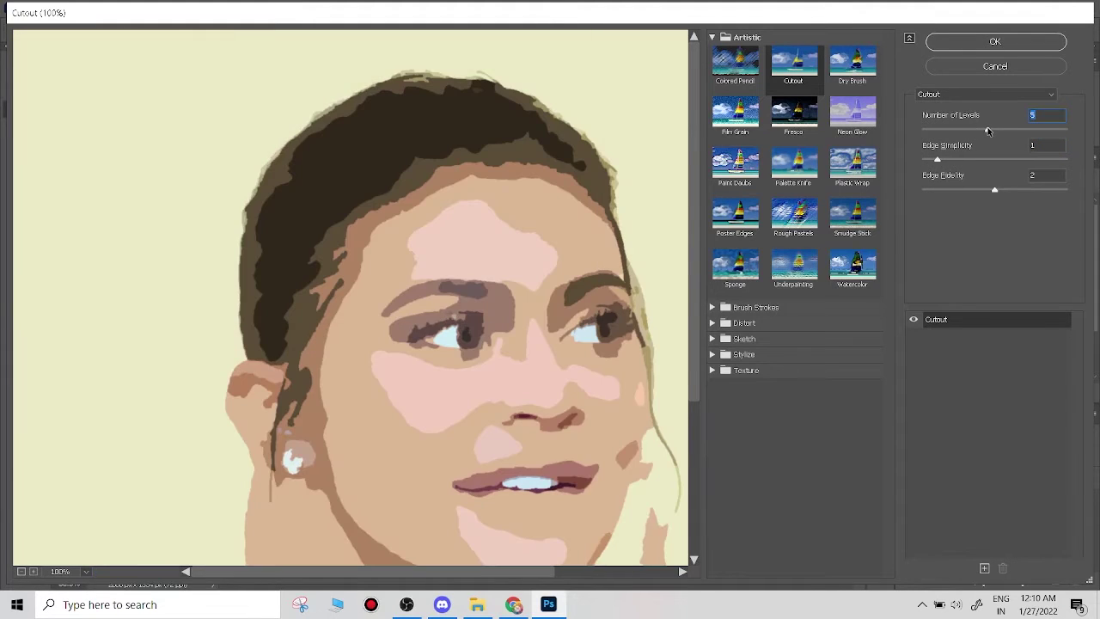
click(992, 41)
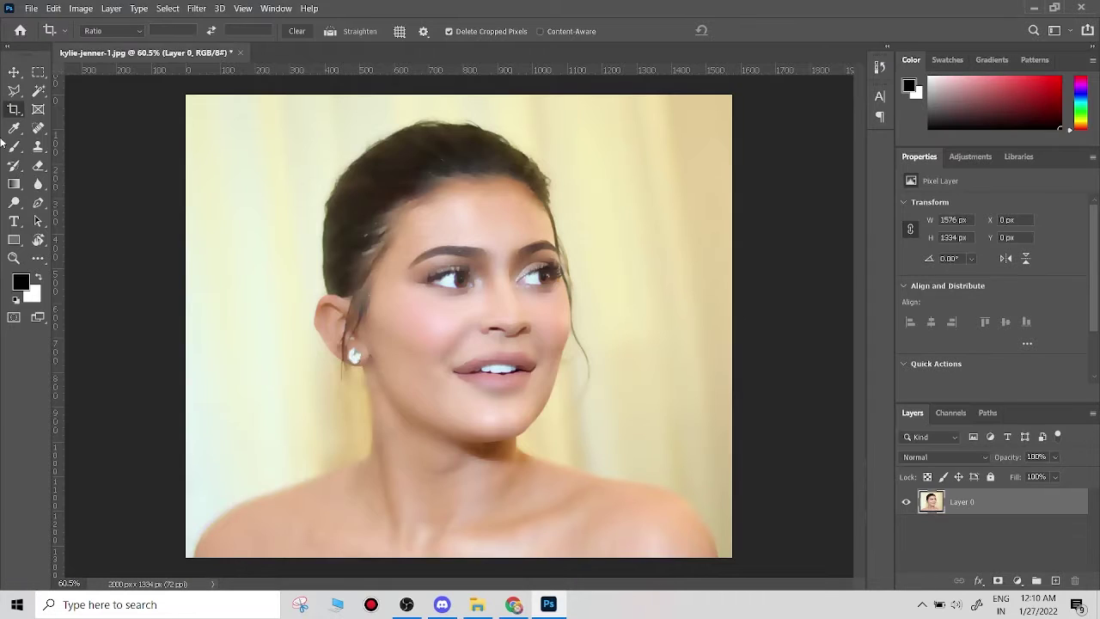
- Quick Select the background beside the head, dropping the selection when it spreads too far
right_click(38, 89)
click(95, 104)
drag(668, 344, 628, 209)
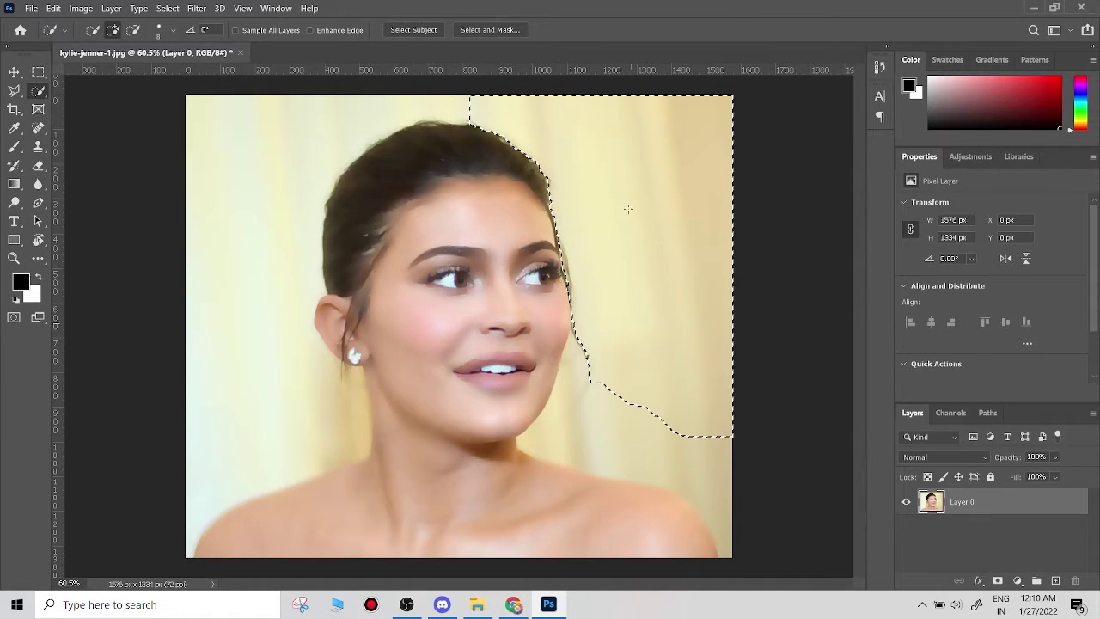
mouse_move(285, 105)
mouse_down()
mouse_move(283, 438)
mouse_move(342, 176)
mouse_up()
key(ctrl+d)
scroll(282, 451, up, 2)
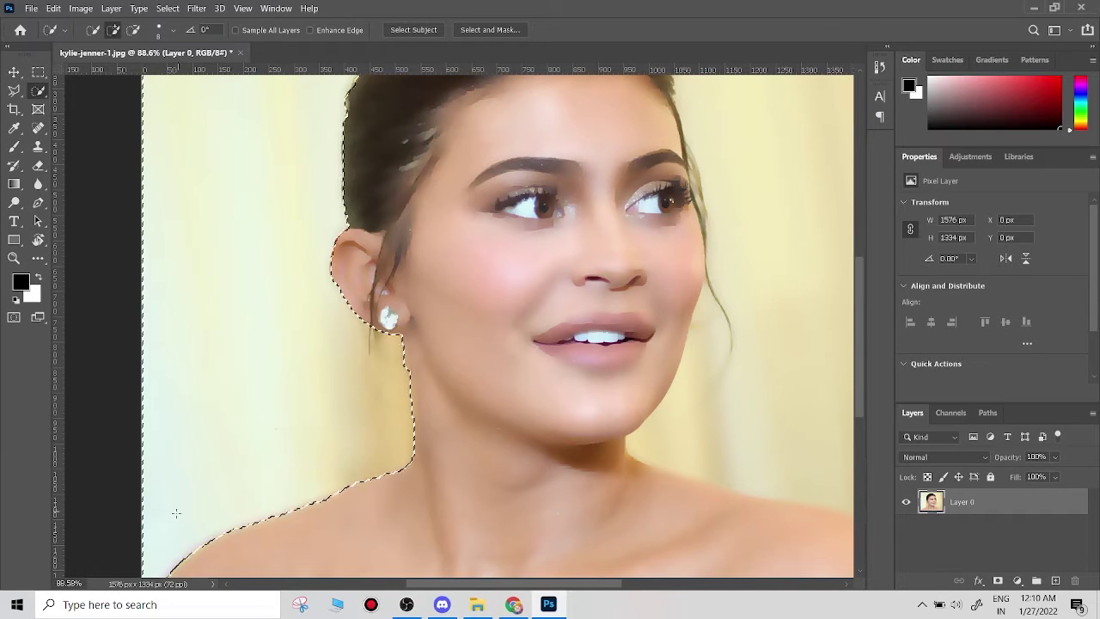
scroll(733, 411, down, 2)
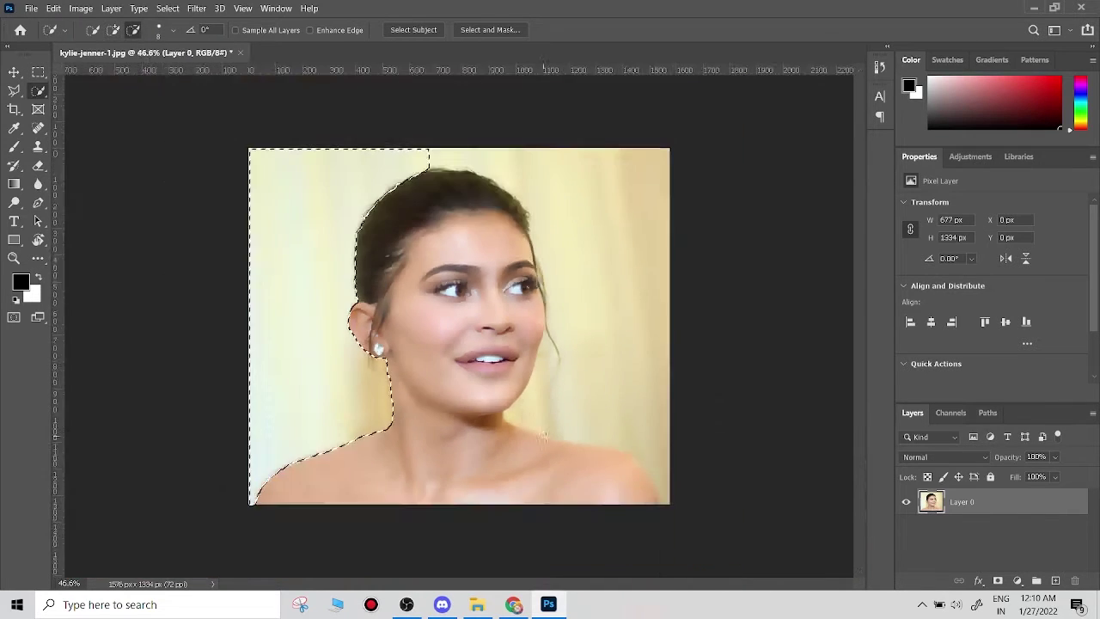
scroll(596, 454, up, 3)
- Select the background around the head and right shoulder, and delete it to transparency
drag(773, 525, 728, 225)
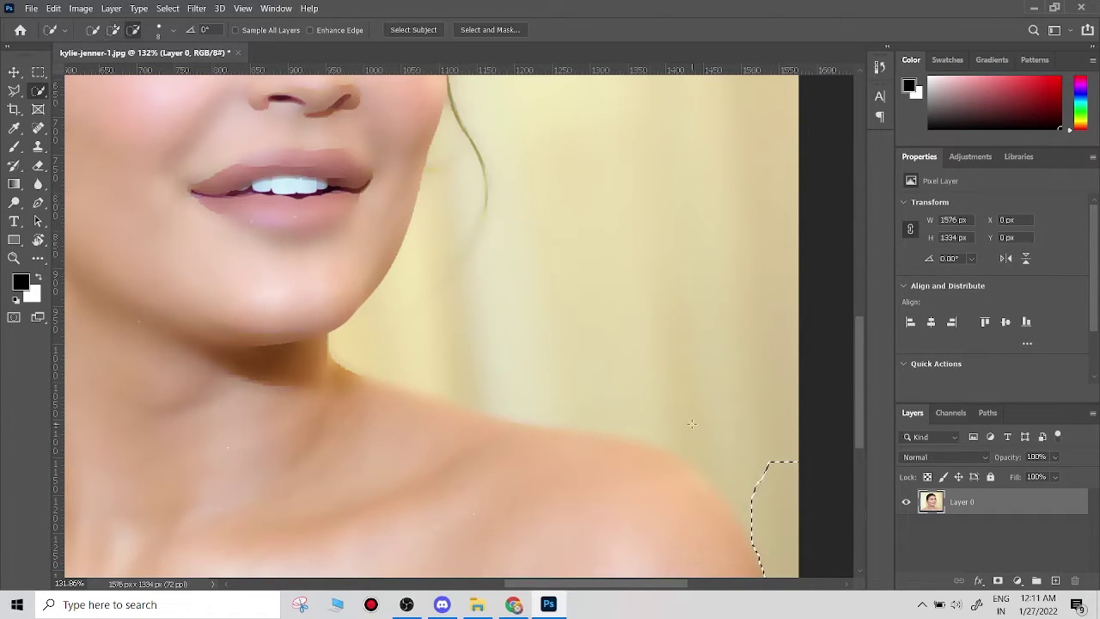
scroll(660, 265, down, 5)
scroll(513, 264, up, 3)
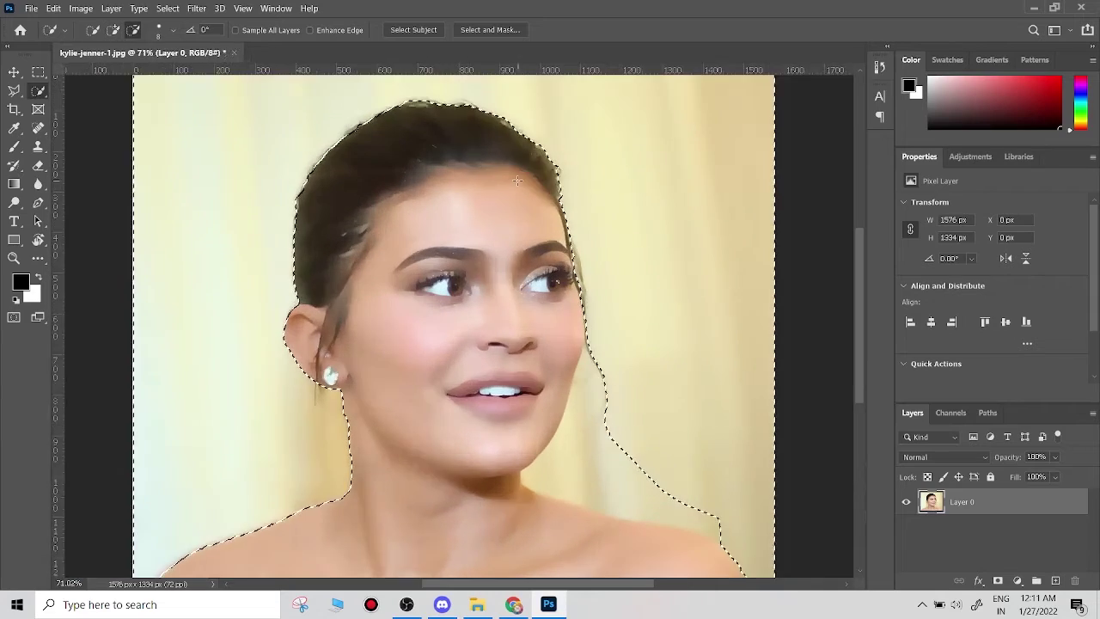
scroll(514, 265, up, 3)
scroll(625, 513, down, 3)
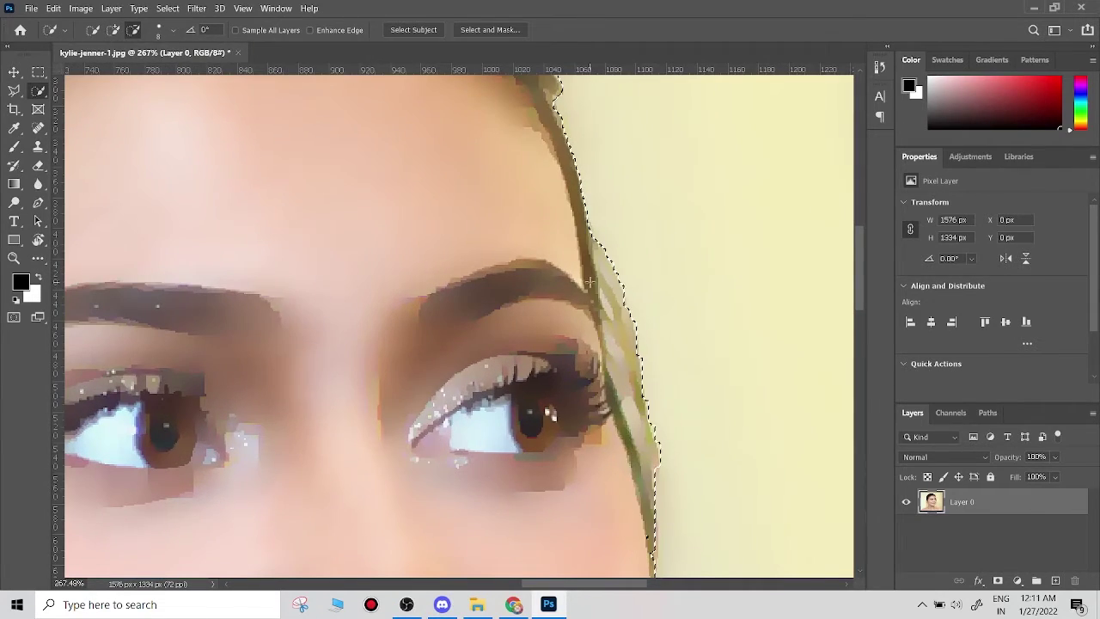
scroll(567, 301, down, 2)
scroll(563, 197, up, 5)
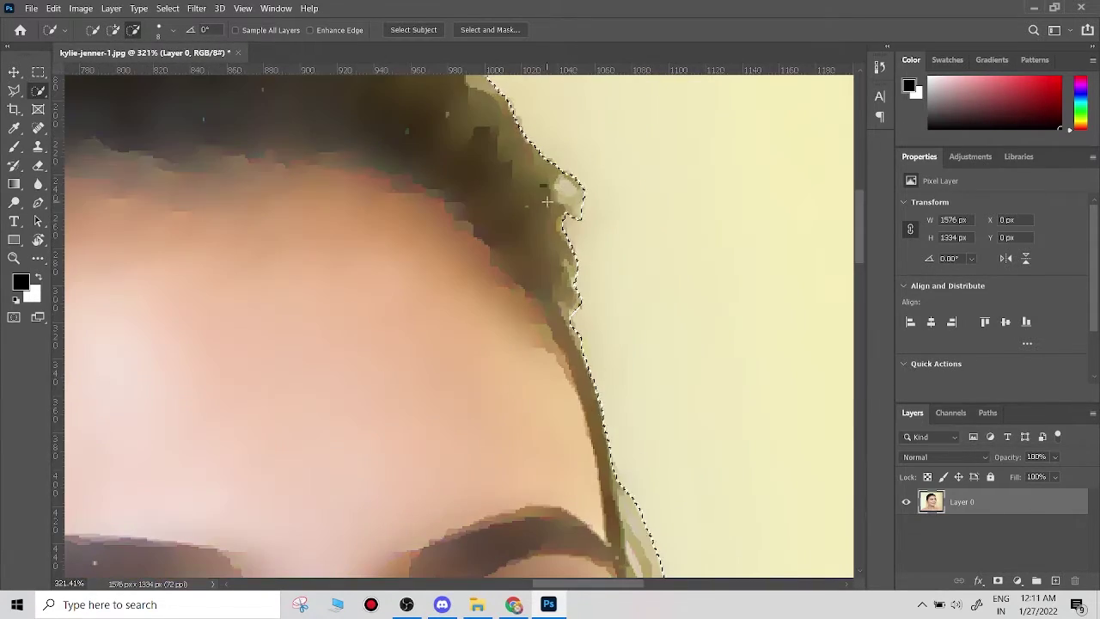
scroll(564, 207, down, 5)
scroll(516, 343, up, 2)
scroll(519, 490, down, 4)
scroll(511, 383, up, 2)
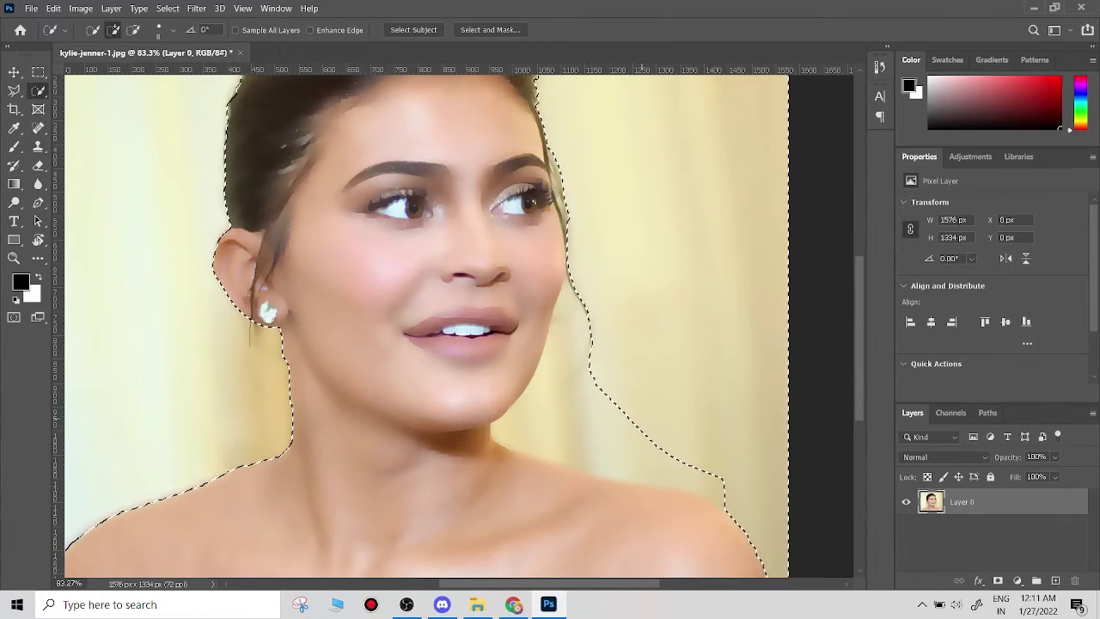
key(Delete)
click(568, 413)
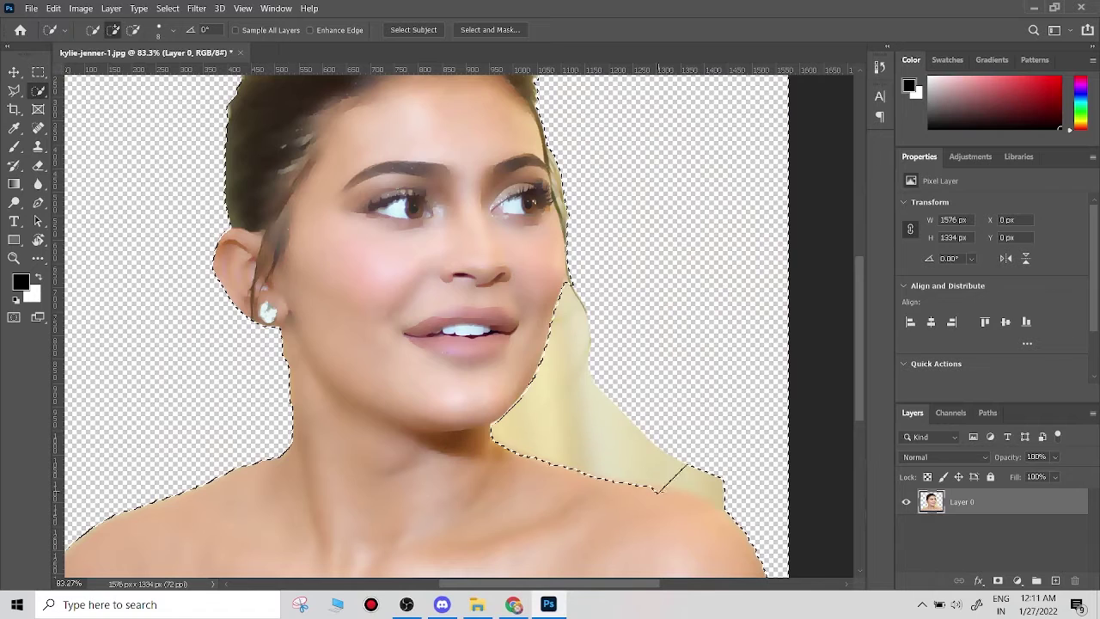
- Select and delete the leftover yellow fringe by the neck, then deselect
mouse_move(568, 413)
mouse_down()
mouse_move(713, 503)
mouse_move(568, 439)
mouse_up()
scroll(713, 503, up, 3)
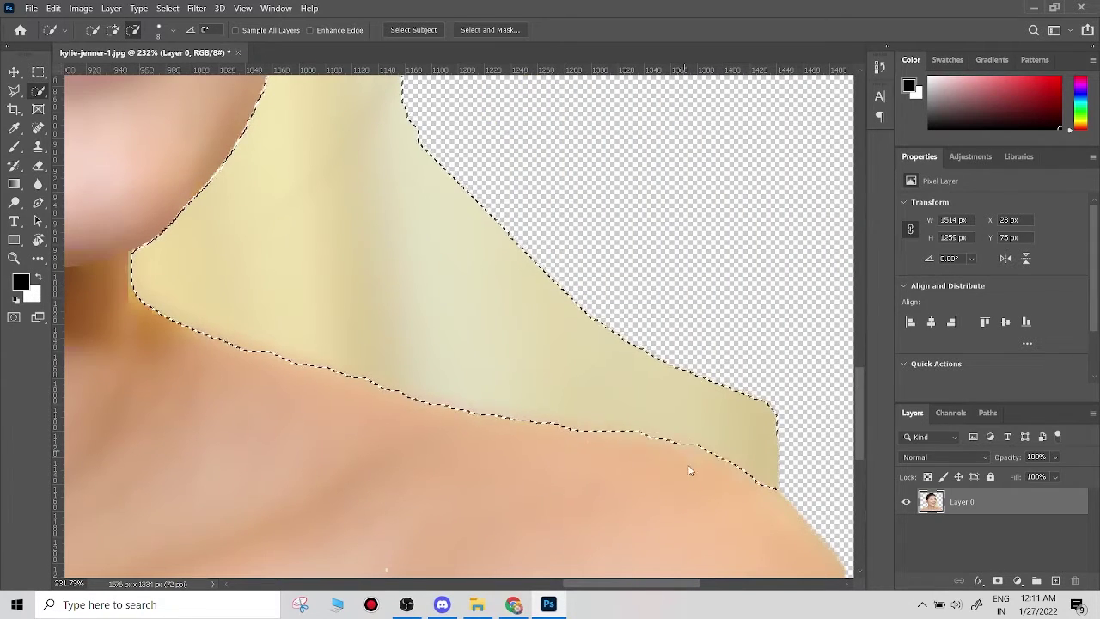
scroll(704, 462, down, 5)
key(Delete)
key(ctrl+d)
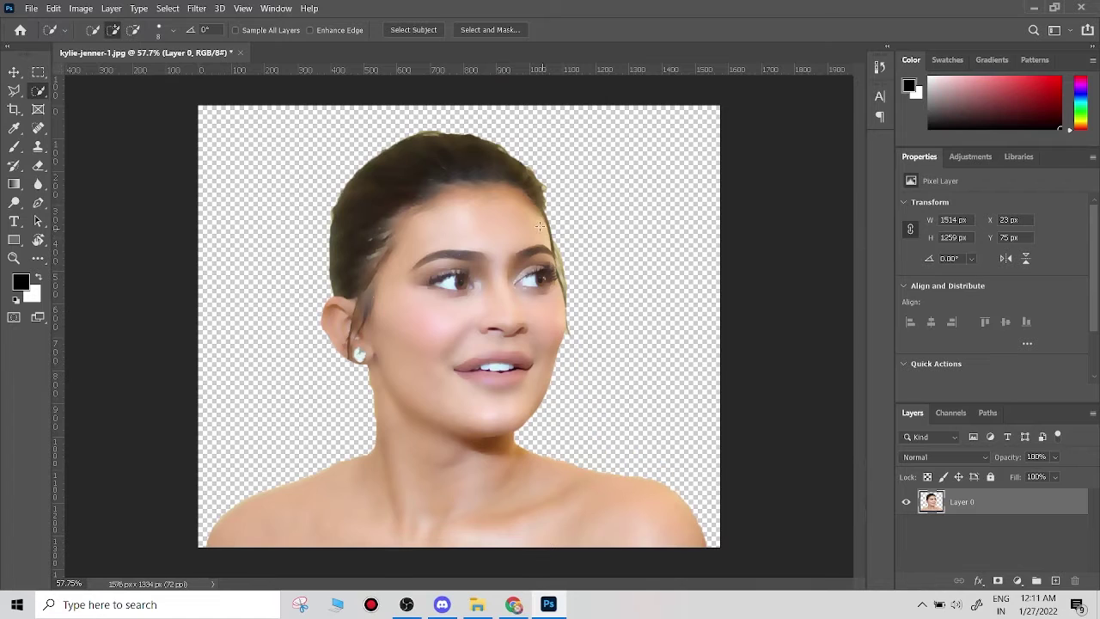
- Quick Select the rough fringe along the neck edge of the portrait
scroll(356, 326, up, 2)
scroll(355, 326, up, 2)
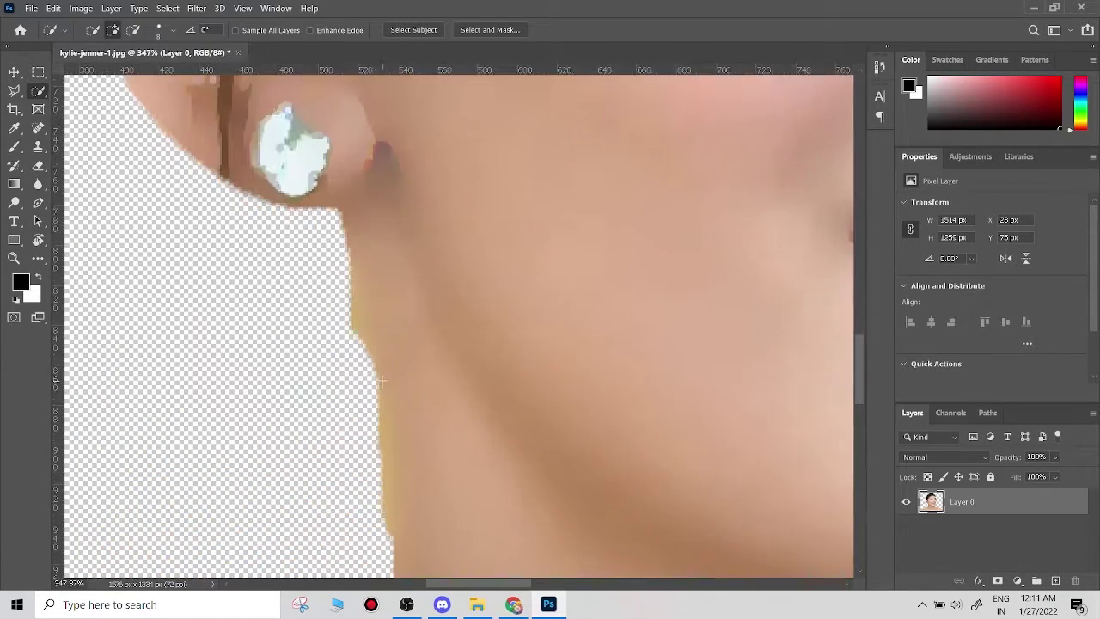
scroll(356, 326, up, 2)
drag(356, 327, 382, 497)
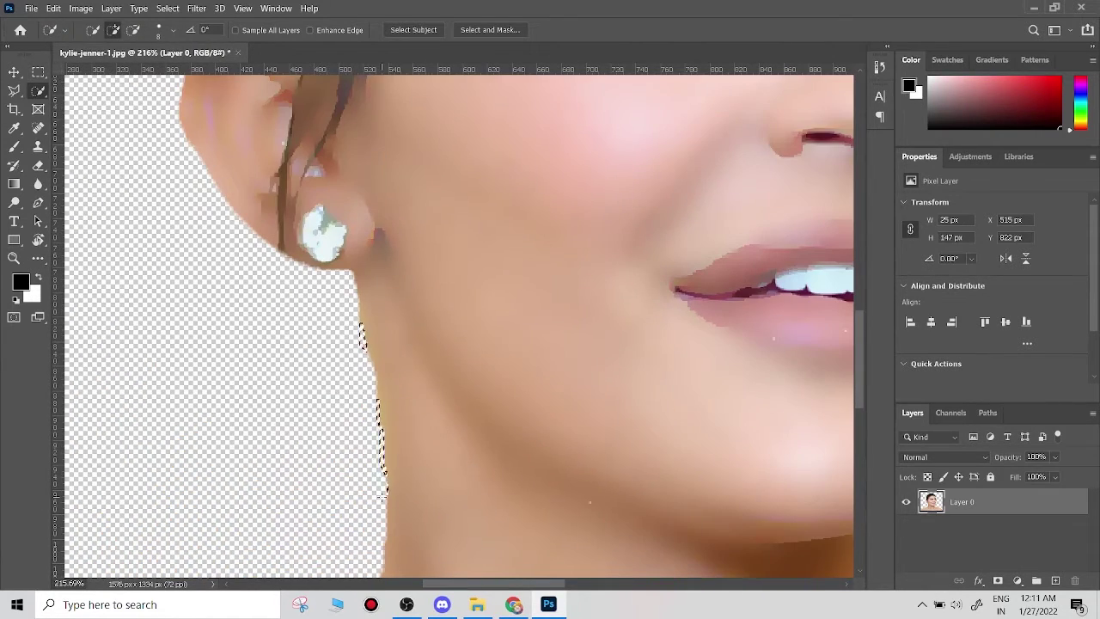
scroll(381, 497, down, 5)
scroll(847, 447, up, 2)
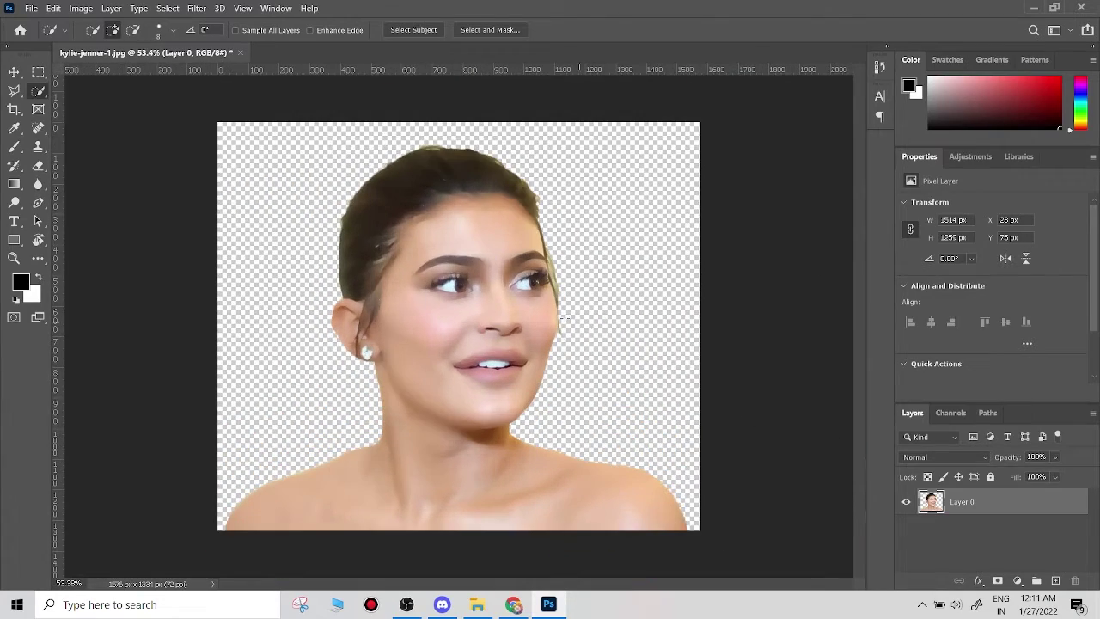
click(16, 73)
scroll(426, 248, up, 2)
- Apply the Cutout filter with 5 levels, edge simplicity 3 and edge fidelity 2
click(197, 8)
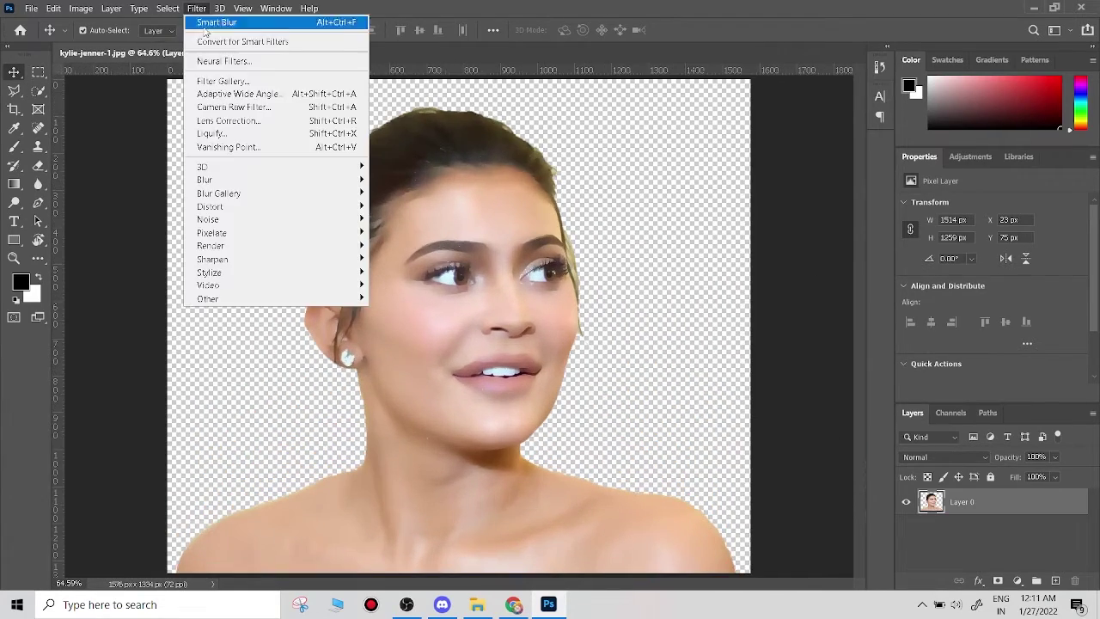
click(223, 83)
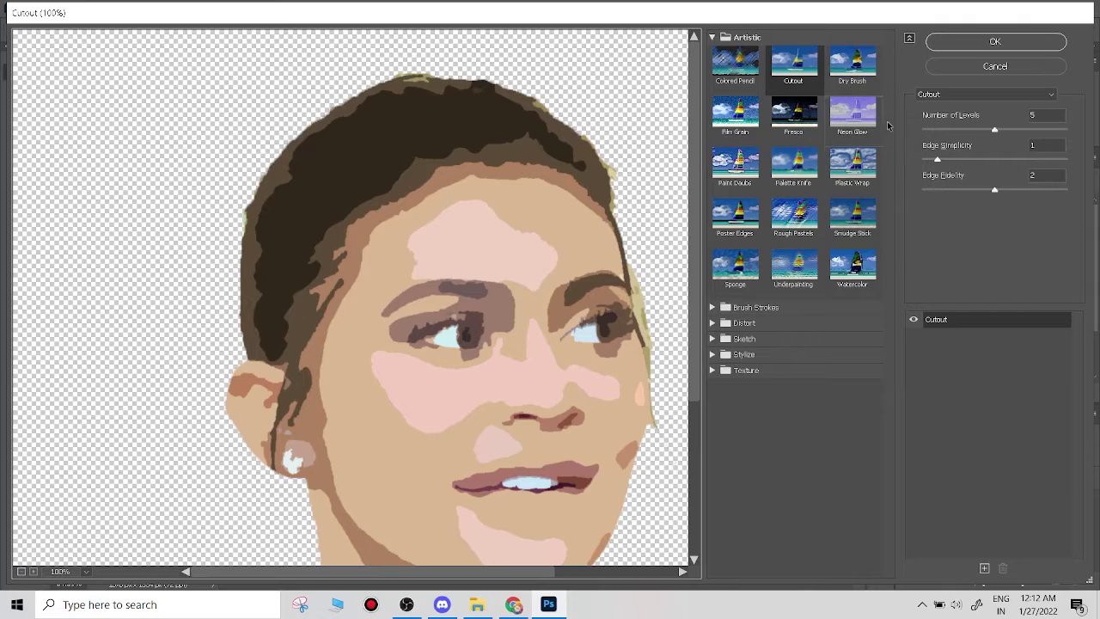
drag(994, 130, 1002, 129)
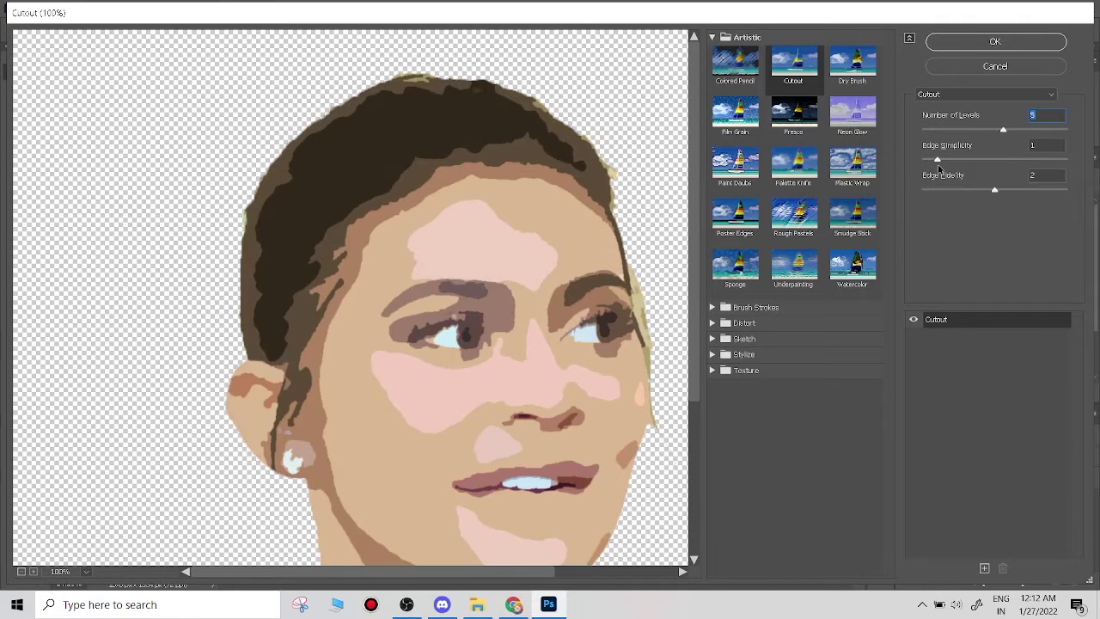
mouse_move(937, 162)
mouse_down()
mouse_move(969, 162)
mouse_move(990, 191)
mouse_up()
click(964, 44)
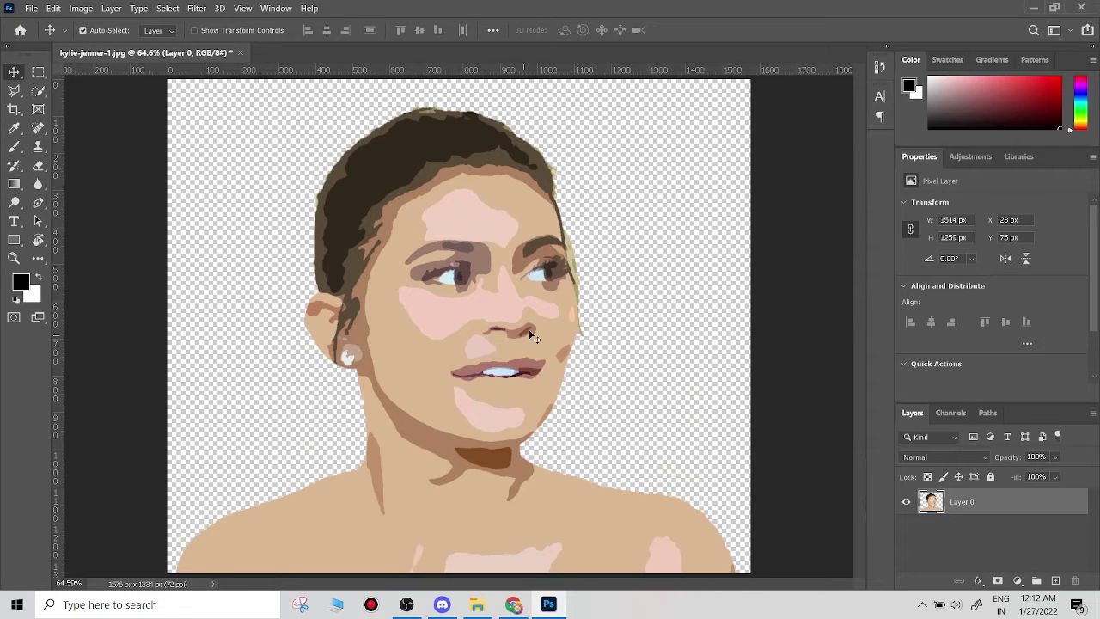
- Resize the image with Nearest Neighbor to resolution 8, giving 175 × 148 px
click(81, 8)
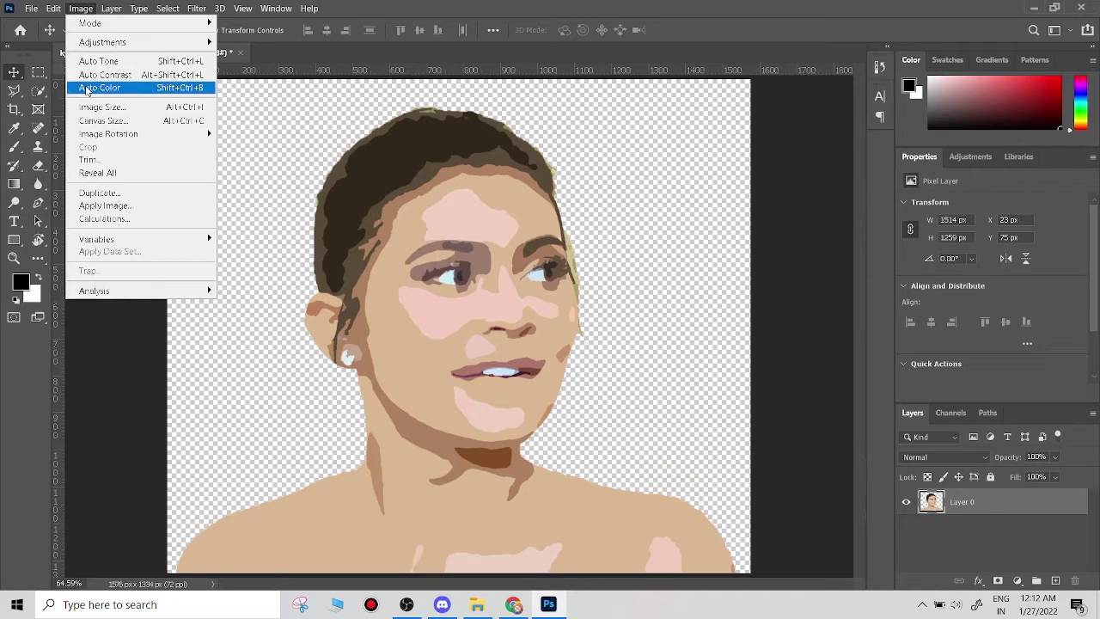
click(99, 107)
text(8)
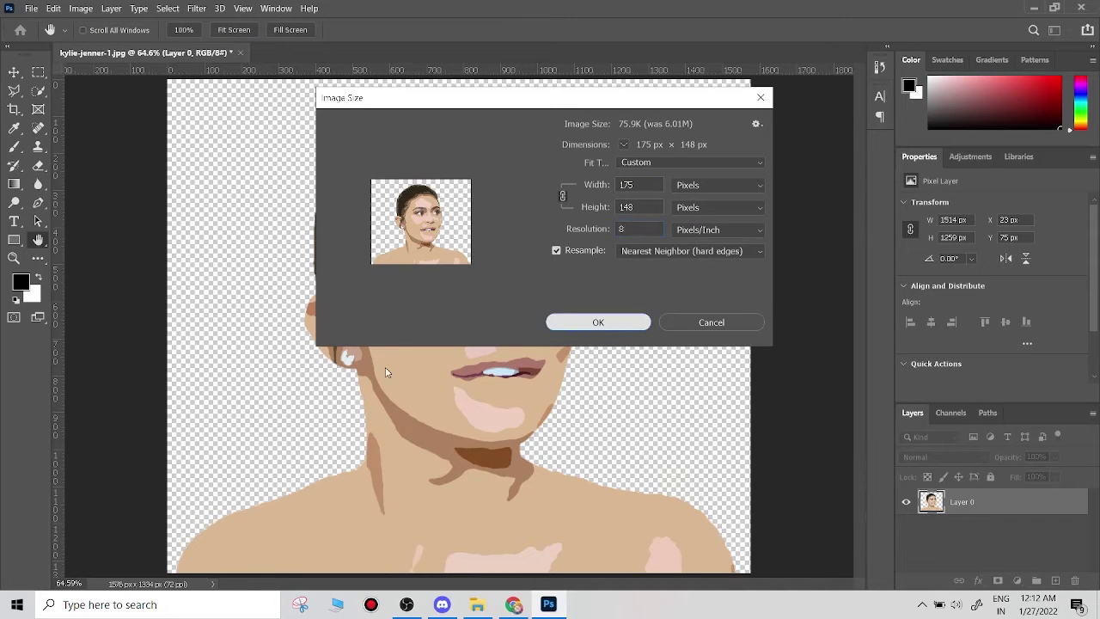
key(Return)
key(ctrl+0)
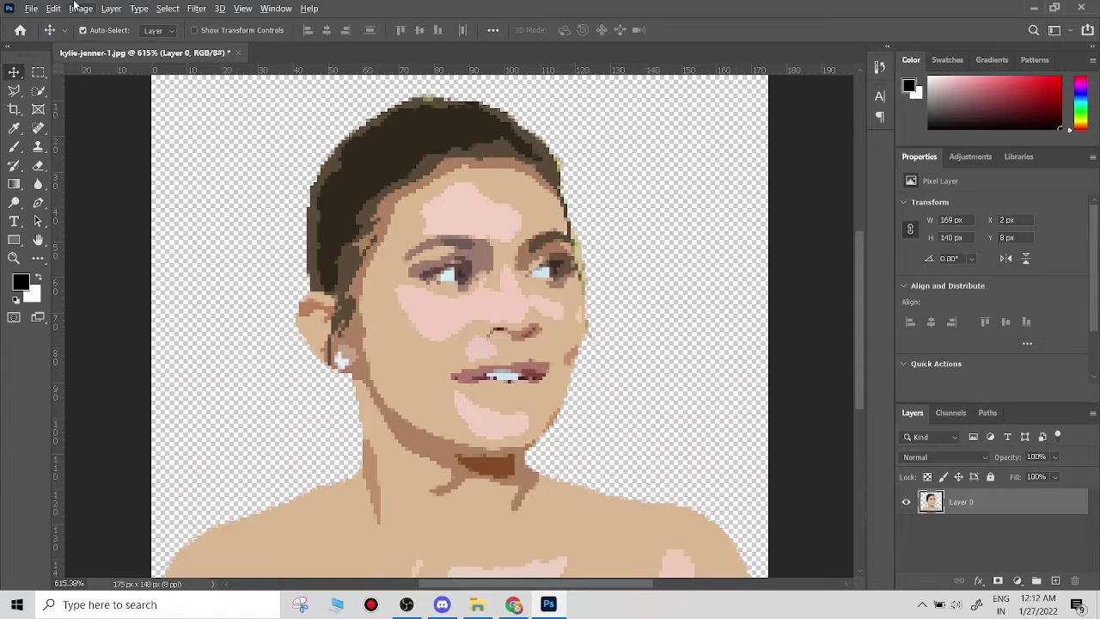
- Lower the resolution to 4 so the portrait becomes 88 × 74 px
click(81, 8)
click(110, 106)
text(4)
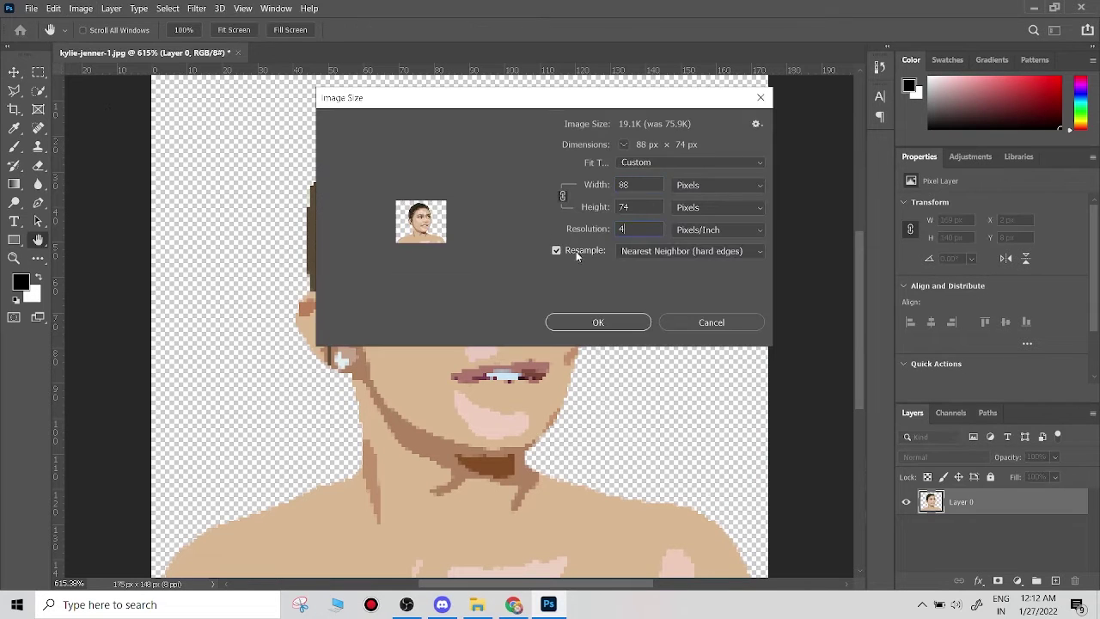
click(623, 323)
key(ctrl+0)
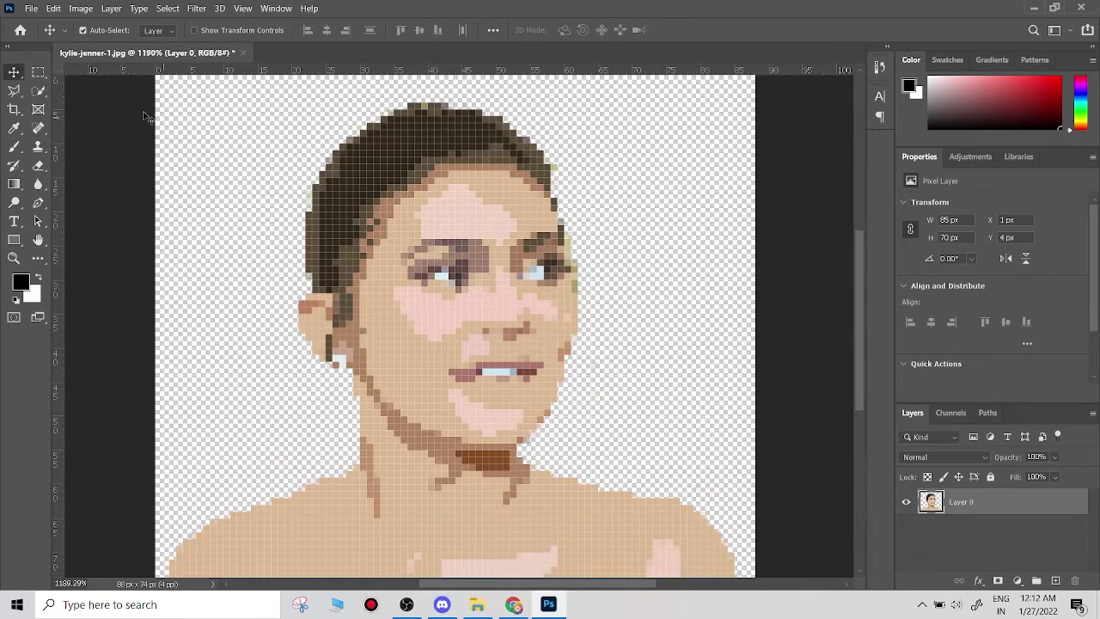
- Try a 2 ppi shrink to about 44 × 37 px, then undo back to 88 × 74
click(81, 7)
click(103, 106)
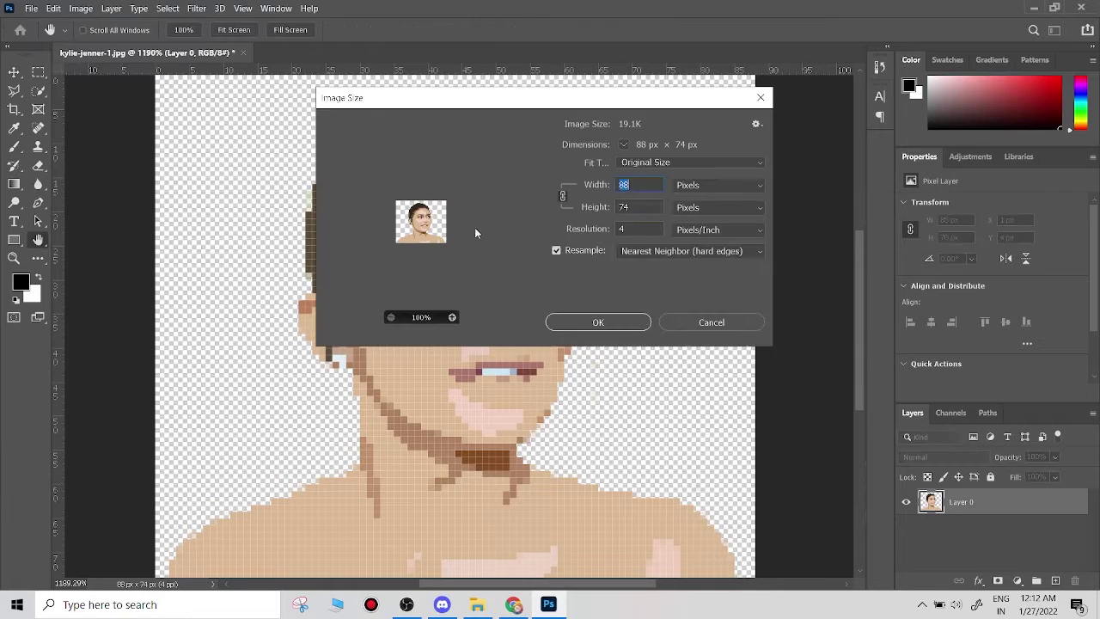
text(2)
click(598, 322)
key(ctrl+0)
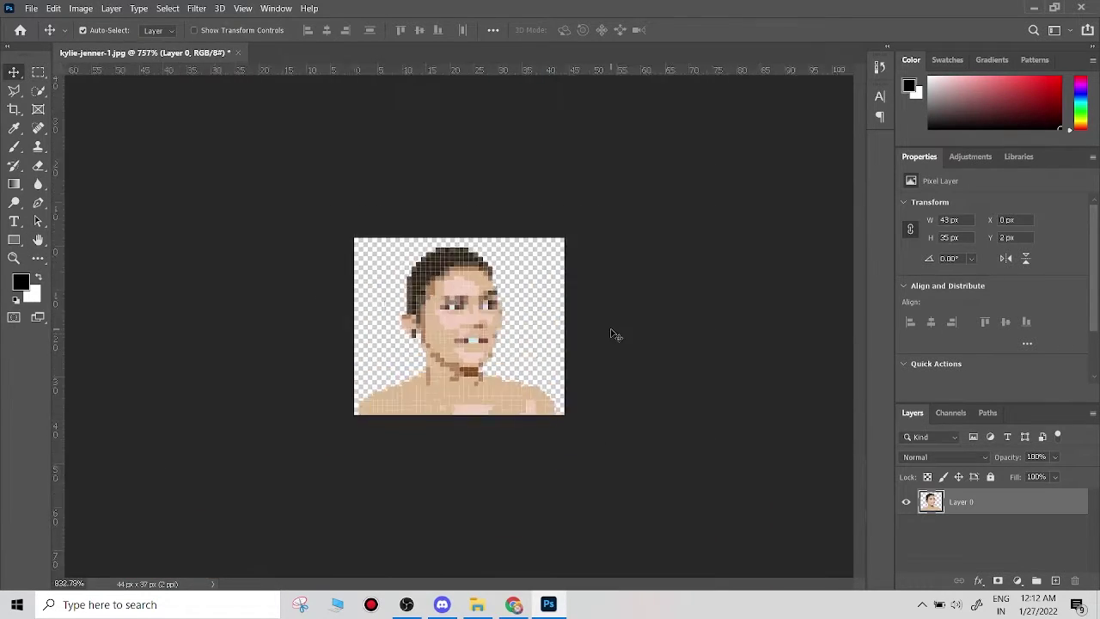
key(ctrl+z)
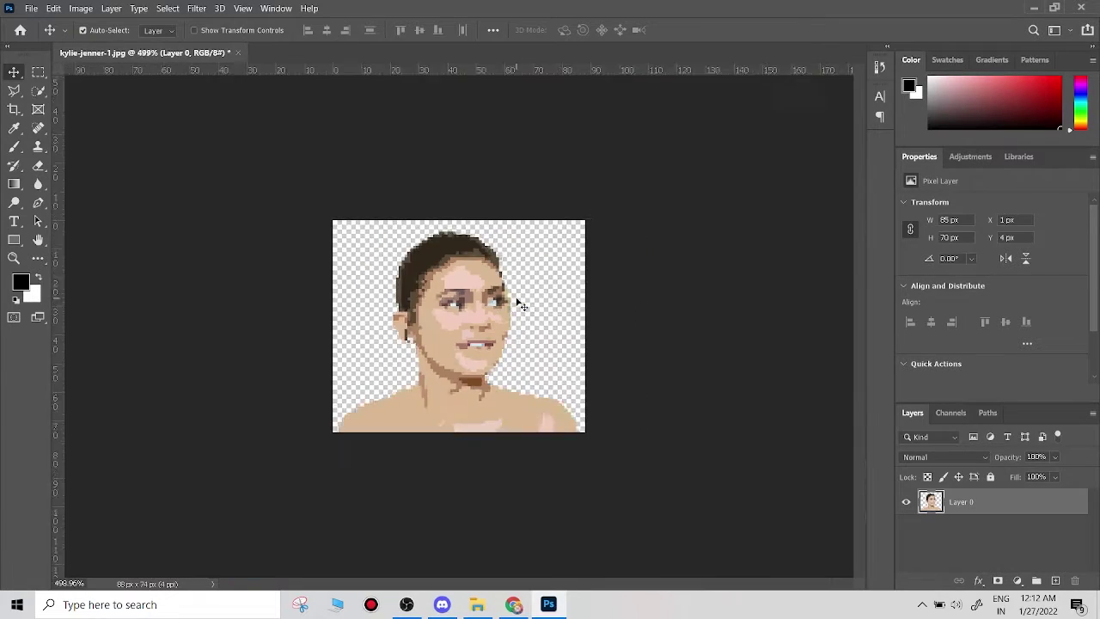
key(ctrl+0)
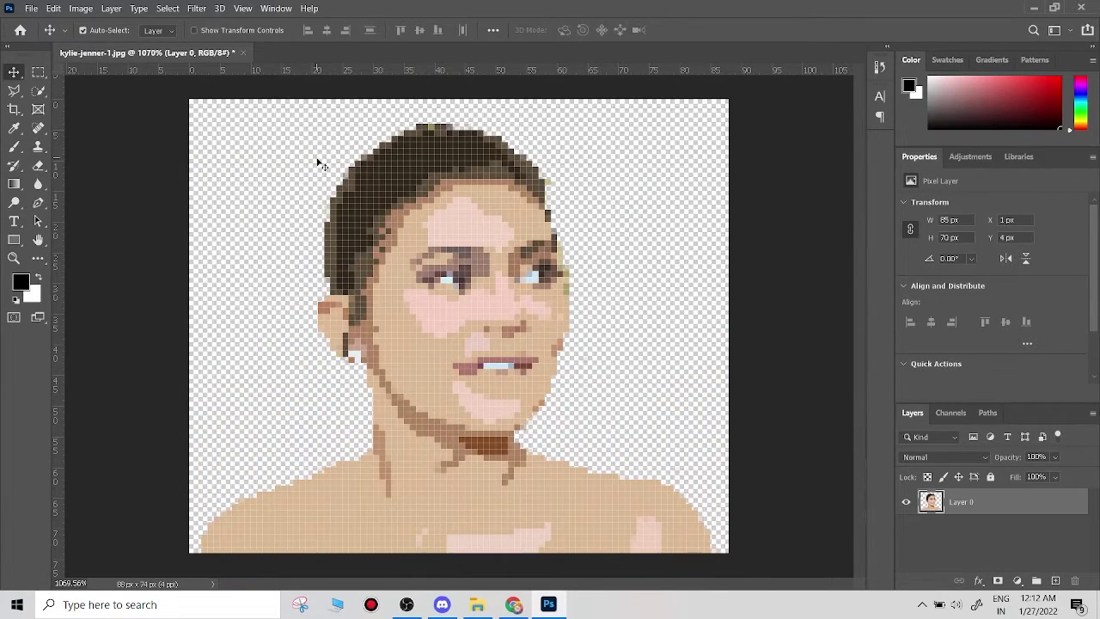
key(ctrl+minus)
key(ctrl+0)
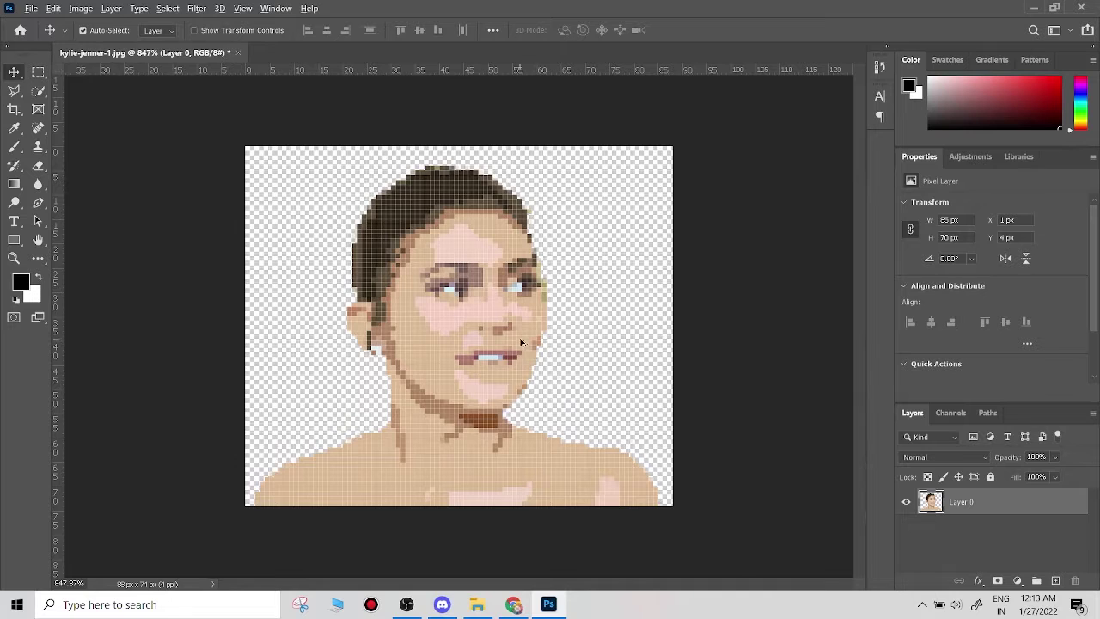
key(ctrl+plus)
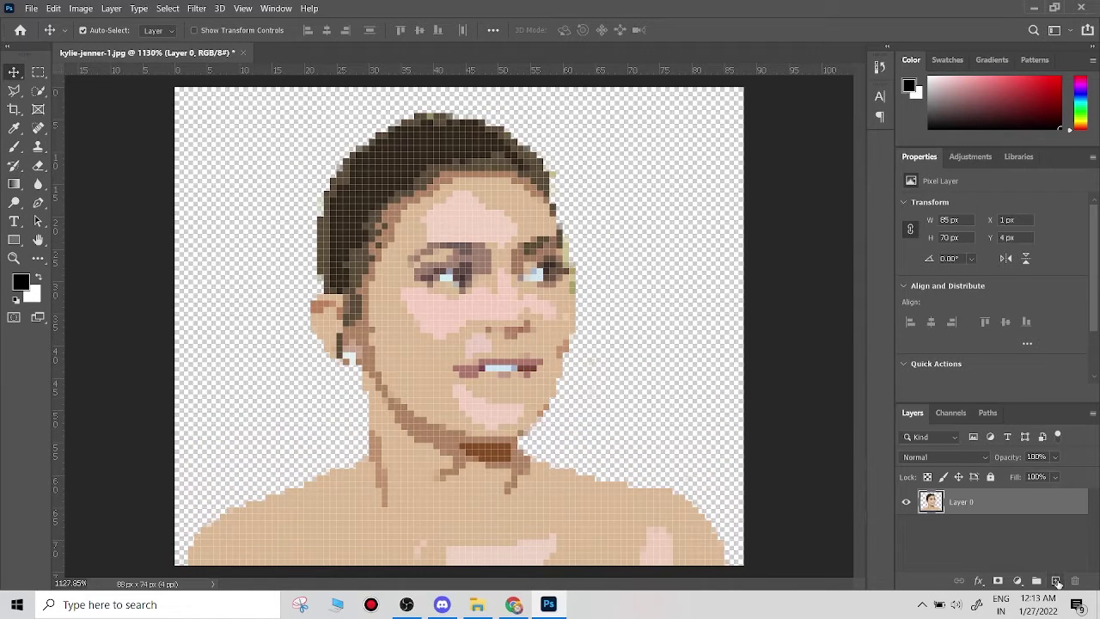
- Add a new layer beneath the portrait and fill it with pink (#f785f2)
click(1056, 582)
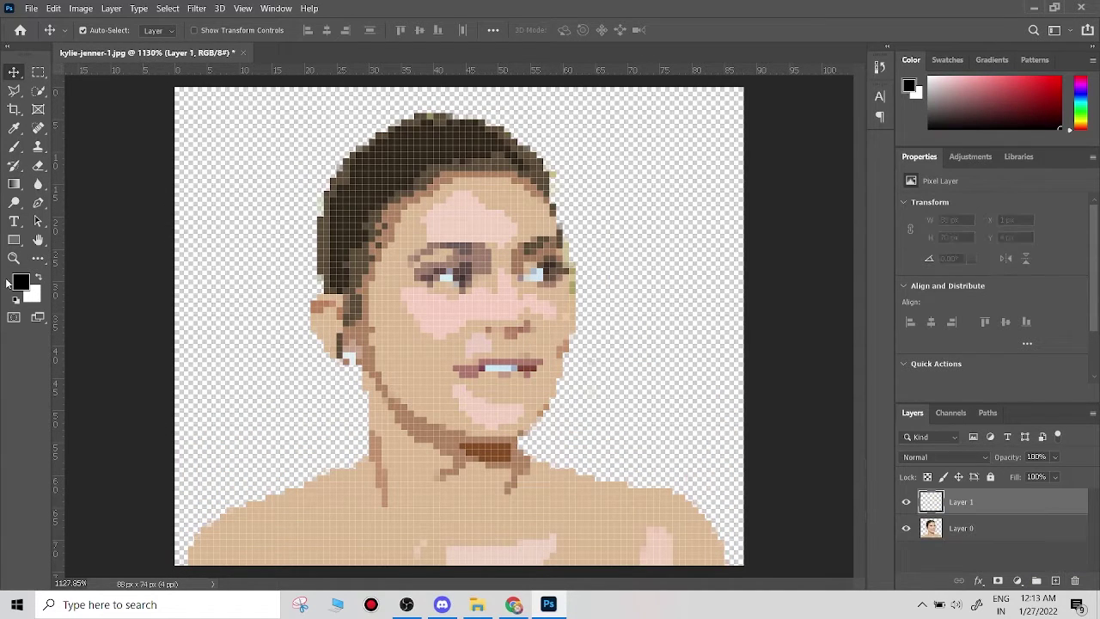
click(909, 86)
click(927, 168)
drag(884, 146, 808, 129)
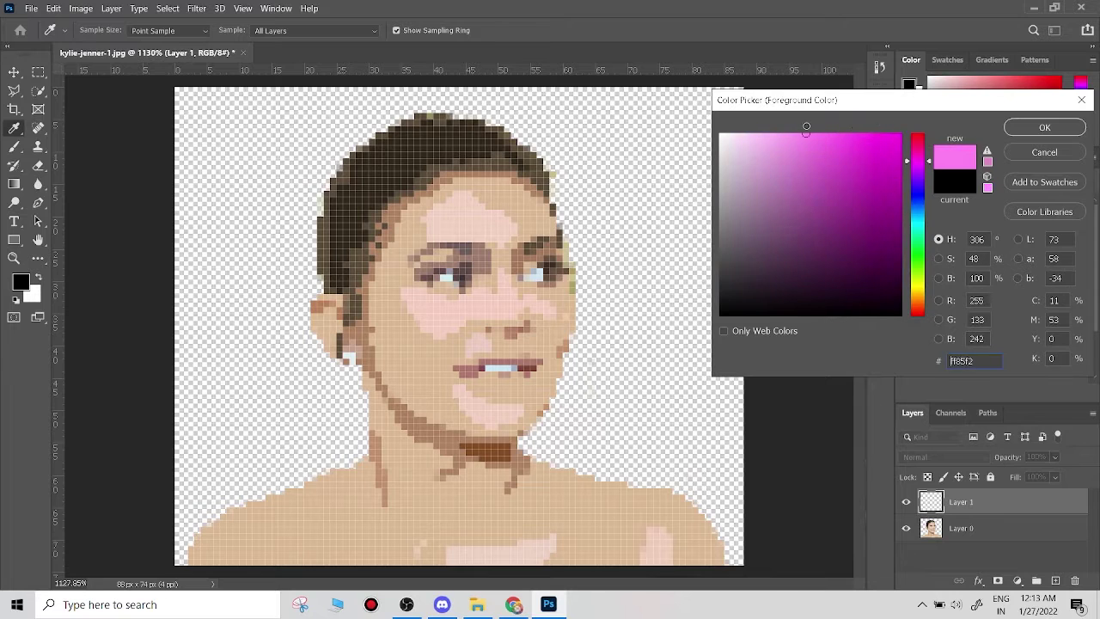
click(1044, 127)
drag(972, 529, 975, 534)
key(alt+BackSpace)
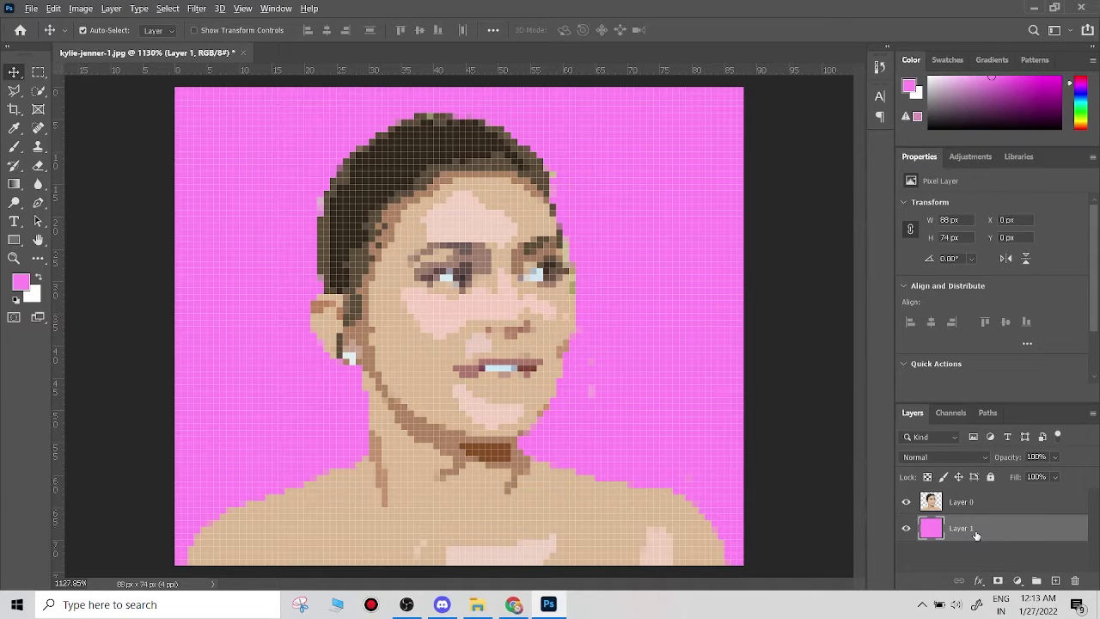
key(ctrl)
scroll(514, 396, down, 1)
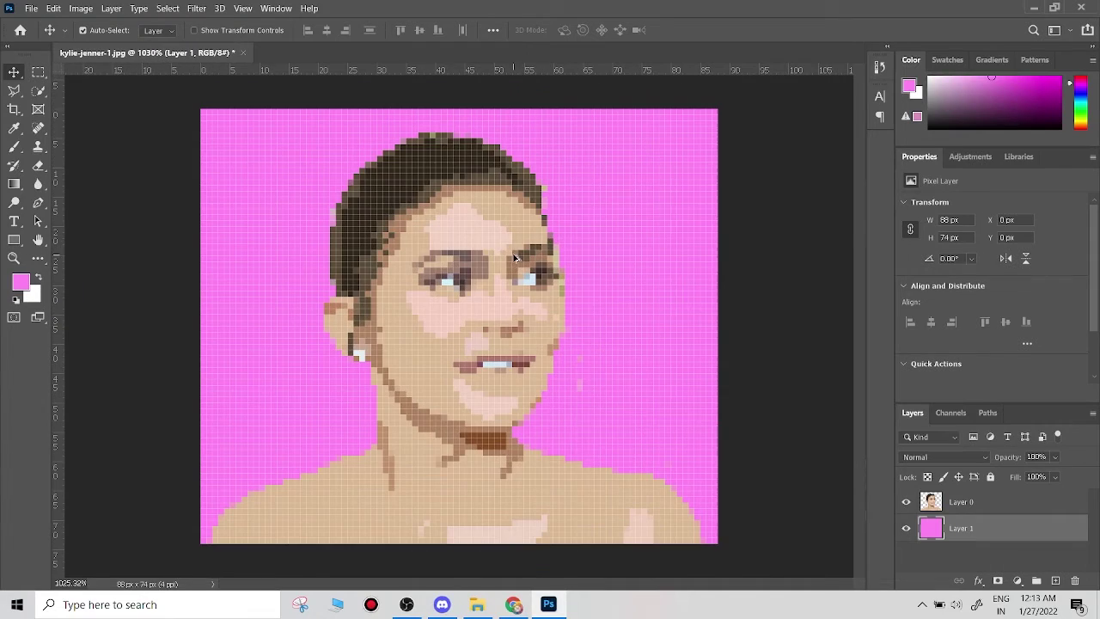
- Switch to the Pencil tool, sample dark brown from the eye, and undo an accidental fill
right_click(14, 146)
click(86, 156)
scroll(492, 294, up, 4)
scroll(492, 294, up, 4)
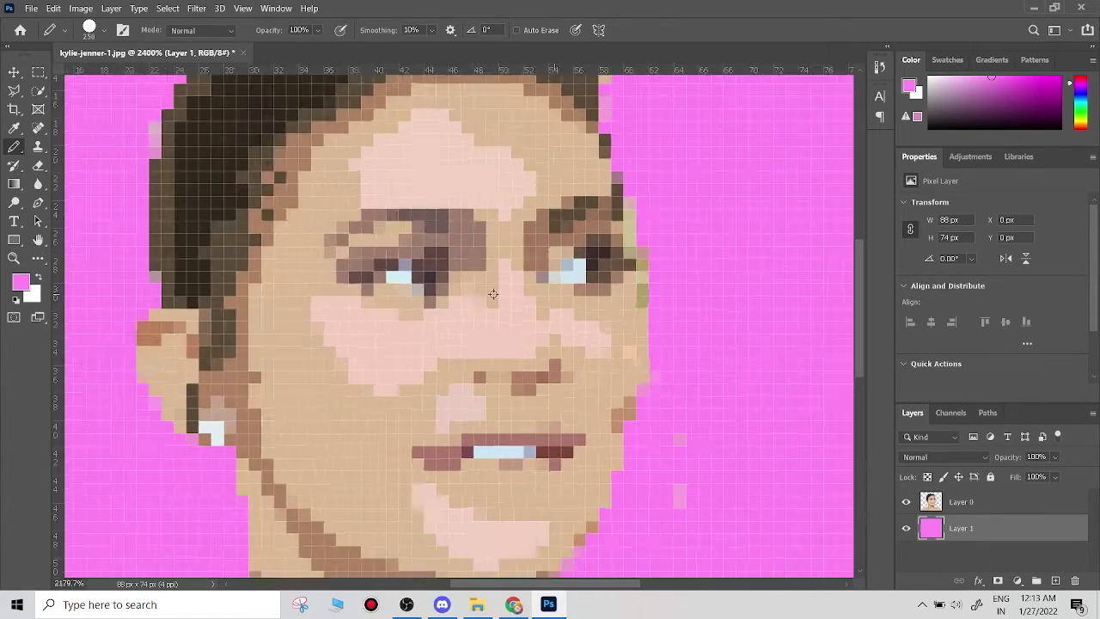
scroll(492, 294, down, 4)
scroll(549, 281, up, 5)
alt+click(549, 281)
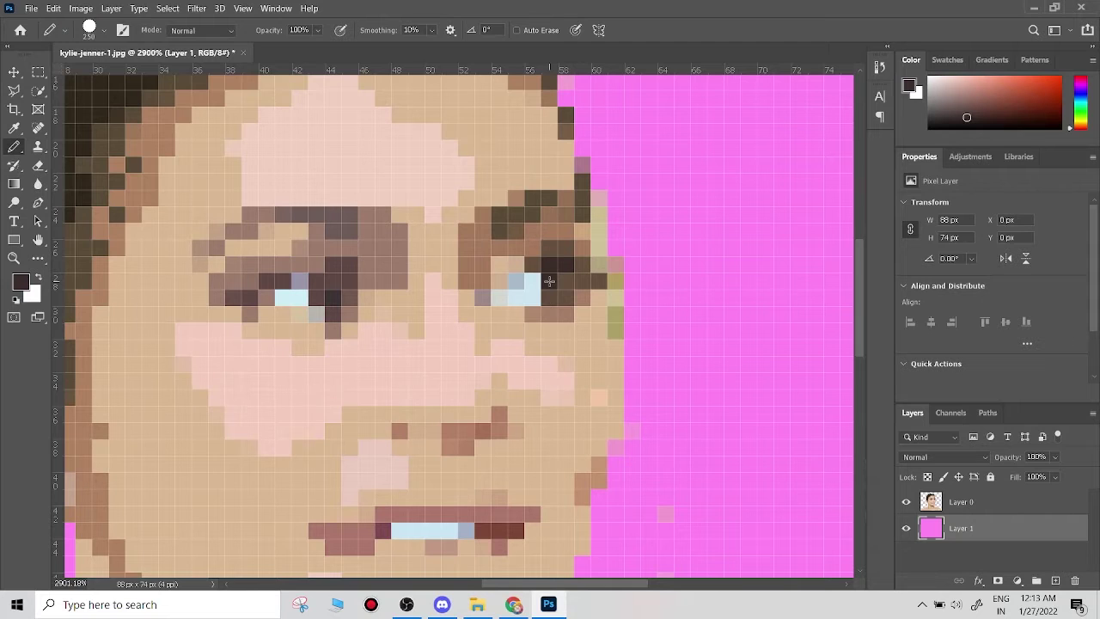
key(alt+BackSpace)
key(ctrl+z)
- Select the portrait layer and keep the Pencil active, undoing stray brown fills
click(1001, 496)
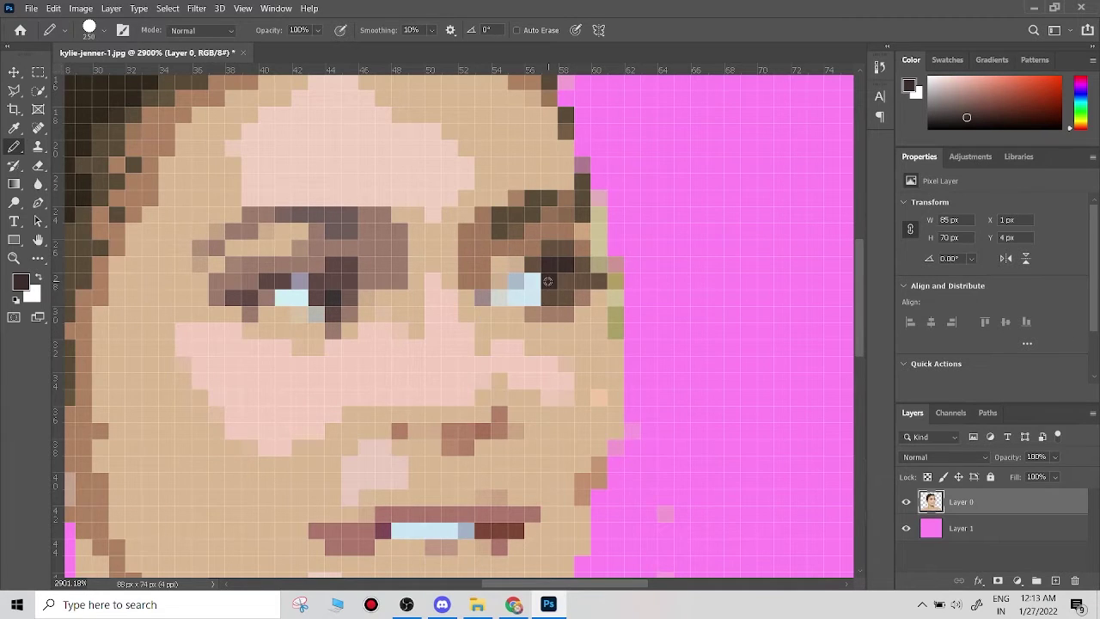
key(alt+BackSpace)
key(ctrl+z)
right_click(18, 151)
click(19, 150)
right_click(19, 150)
click(86, 155)
key(alt+BackSpace)
key(ctrl+z)
scroll(436, 344, down, 5)
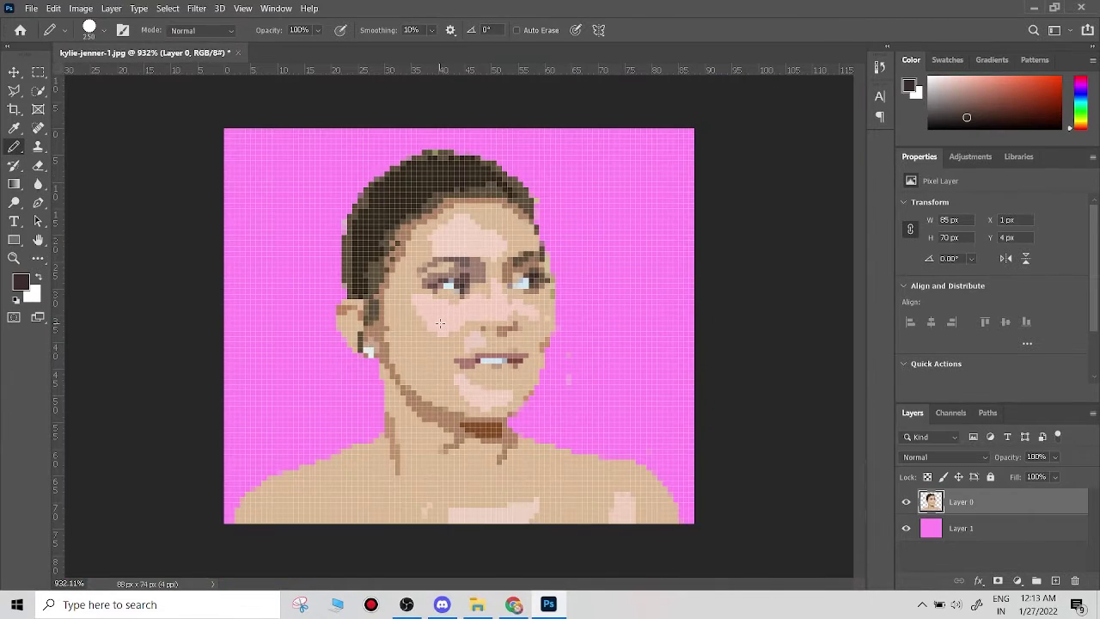
- Fill pink gaps along the hair outline with sampled brown pixels
drag(445, 283, 481, 348)
key(ctrl+z)
scroll(485, 288, up, 5)
alt+click(503, 262)
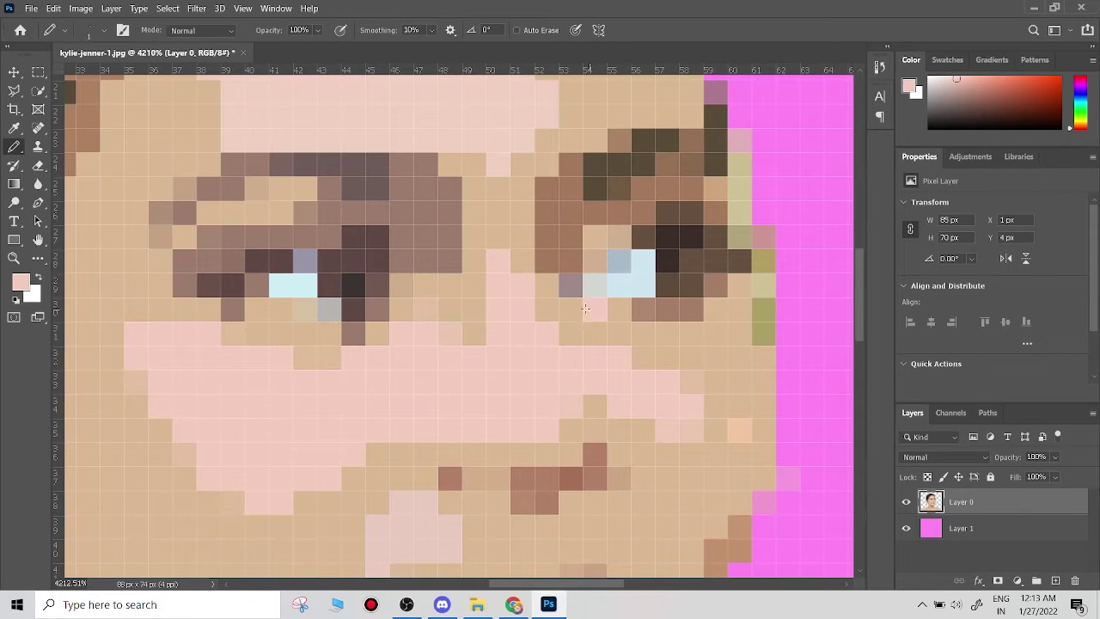
alt+click(668, 261)
scroll(663, 255, down, 4)
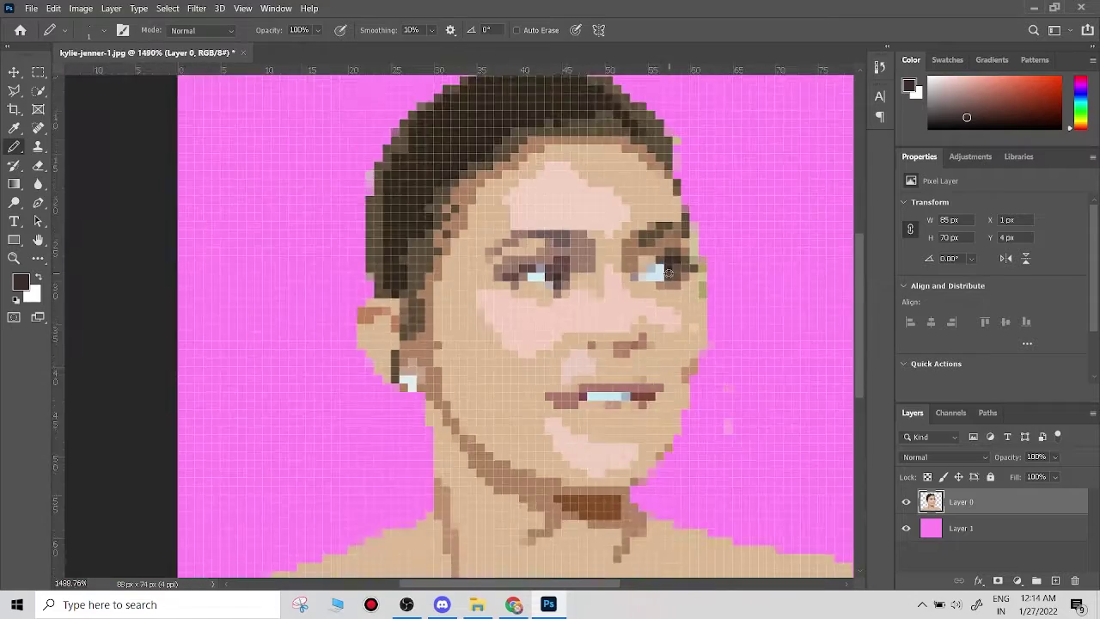
scroll(622, 126, up, 2)
scroll(621, 126, up, 2)
alt+click(621, 126)
mouse_move(623, 121)
mouse_down()
mouse_move(650, 142)
mouse_move(675, 249)
mouse_move(674, 155)
mouse_up()
drag(675, 206, 697, 330)
- Repaint stray skin pixels at the face edge with the pink background colour
scroll(698, 331, down, 4)
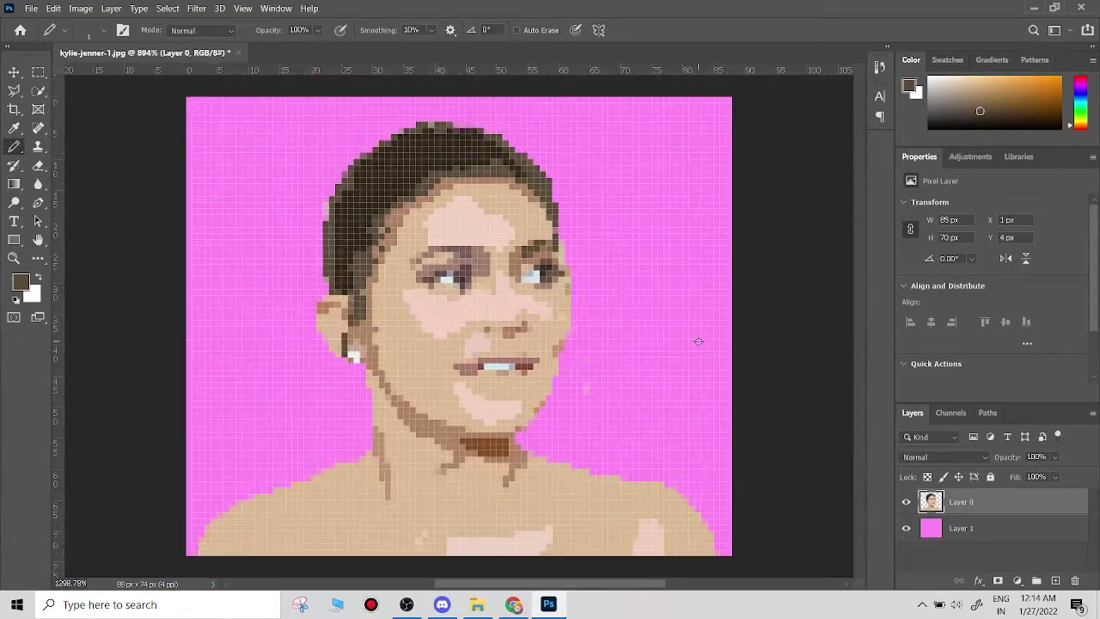
scroll(493, 172, up, 4)
alt+click(493, 173)
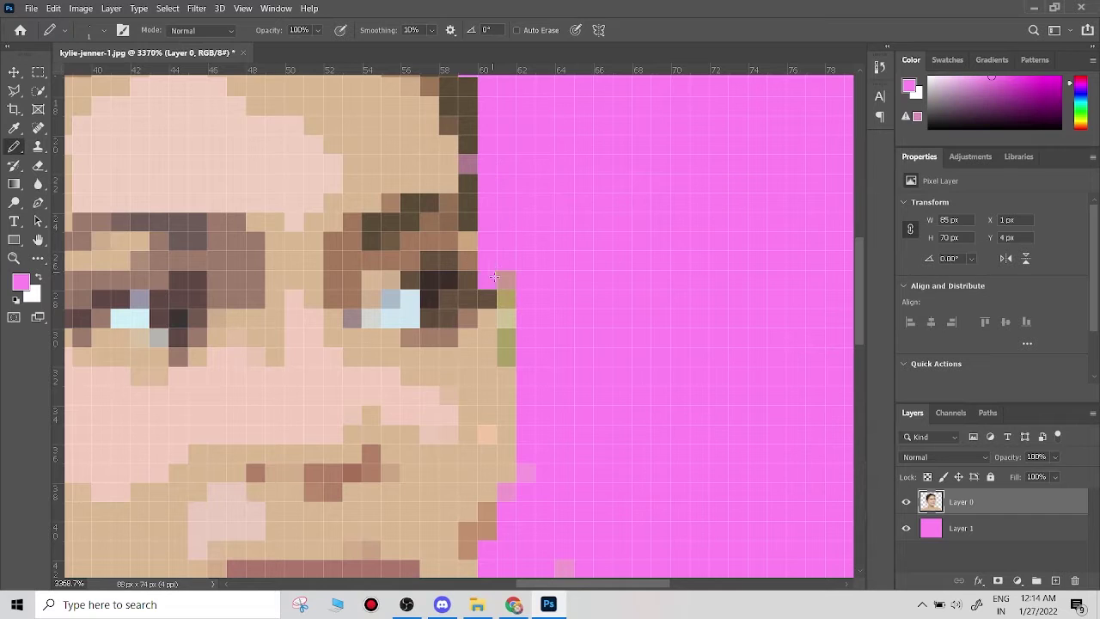
drag(494, 276, 520, 370)
- Extend the earring down one pixel and paint a teeth pixel light blue
scroll(515, 351, down, 4)
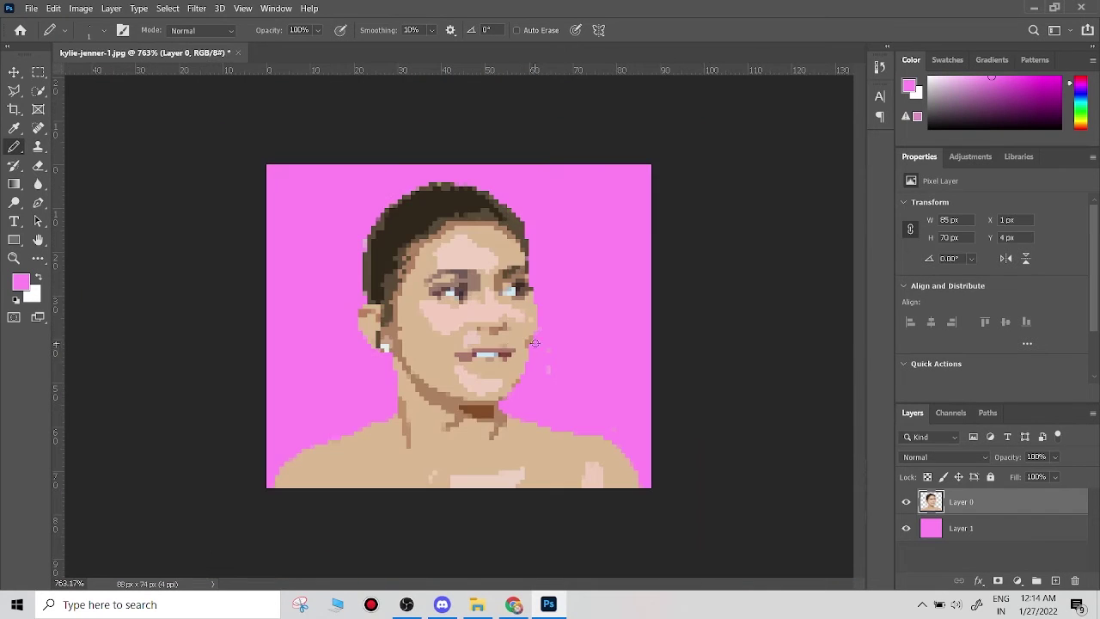
scroll(405, 383, up, 4)
alt+click(345, 383)
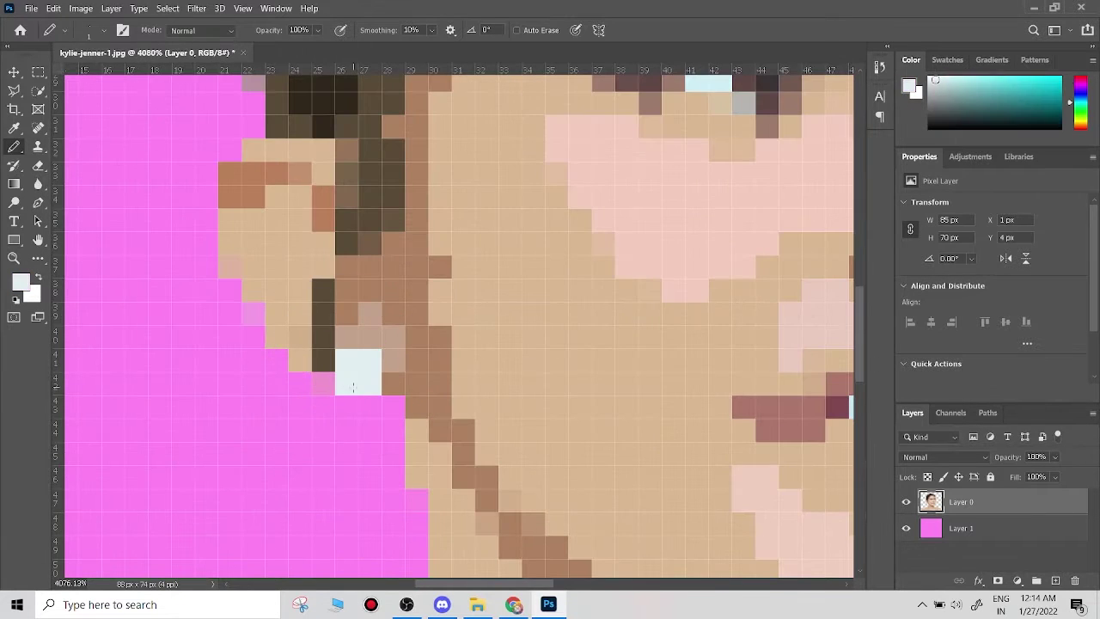
click(356, 404)
scroll(410, 390, down, 3)
scroll(507, 369, up, 2)
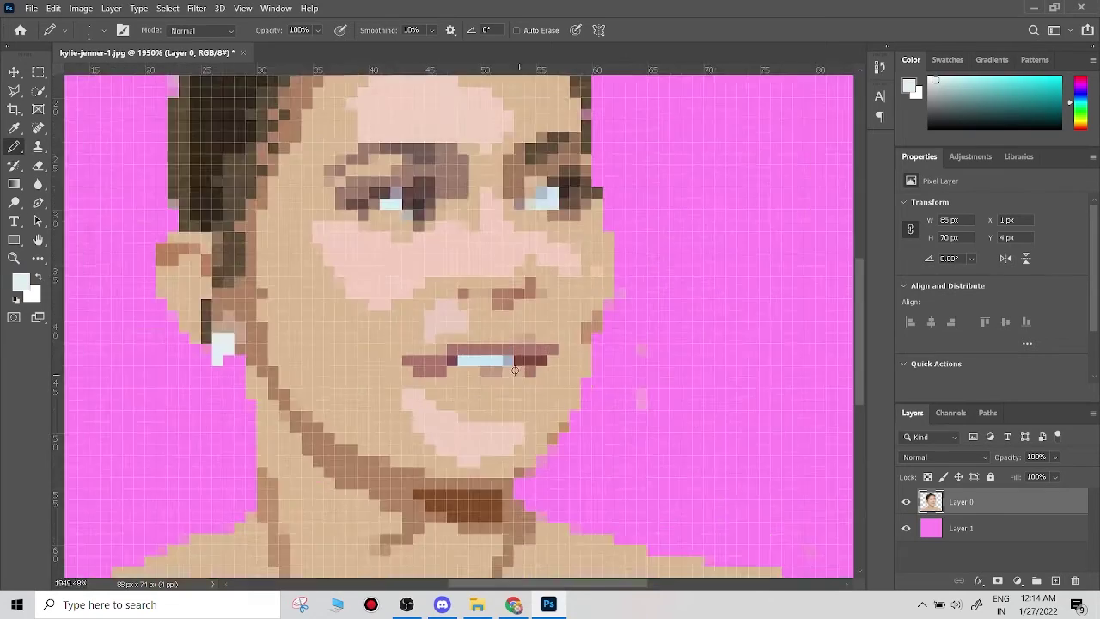
scroll(507, 369, up, 2)
click(469, 362)
- Paint the neck tan, covering its dark brown pixels
scroll(477, 364, down, 4)
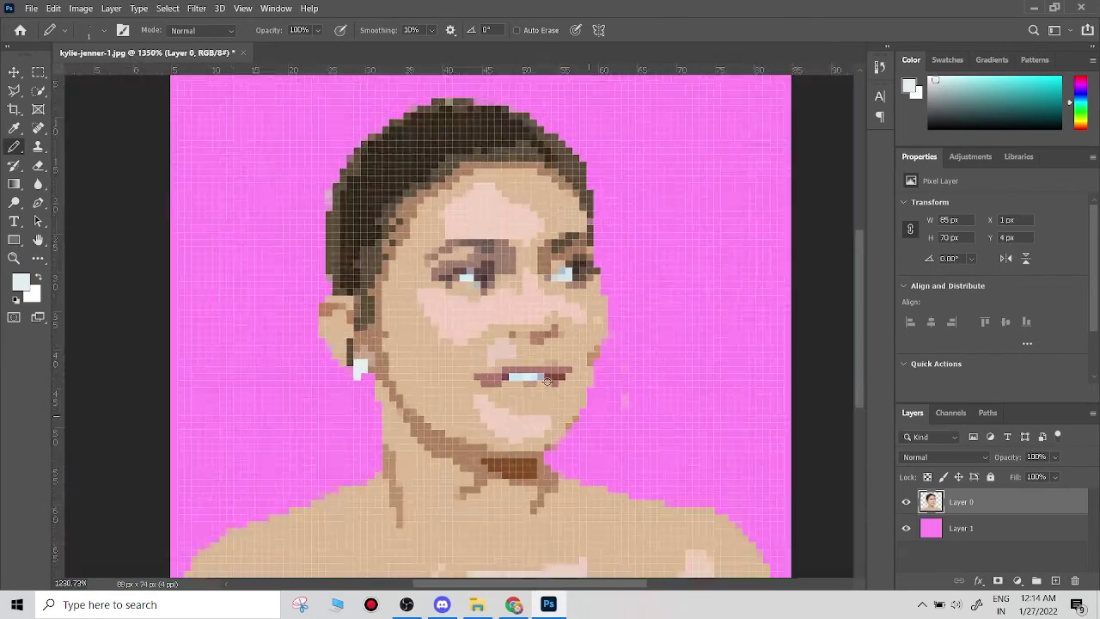
scroll(464, 258, down, 2)
scroll(490, 257, up, 2)
scroll(516, 387, down, 2)
alt+click(617, 502)
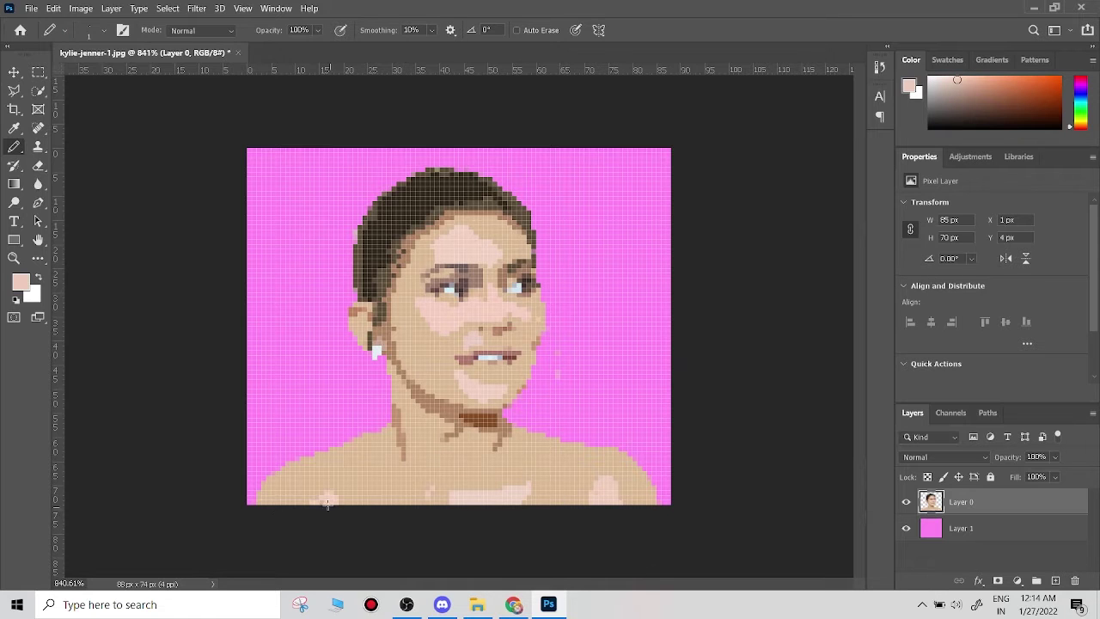
scroll(436, 410, up, 2)
alt+click(336, 398)
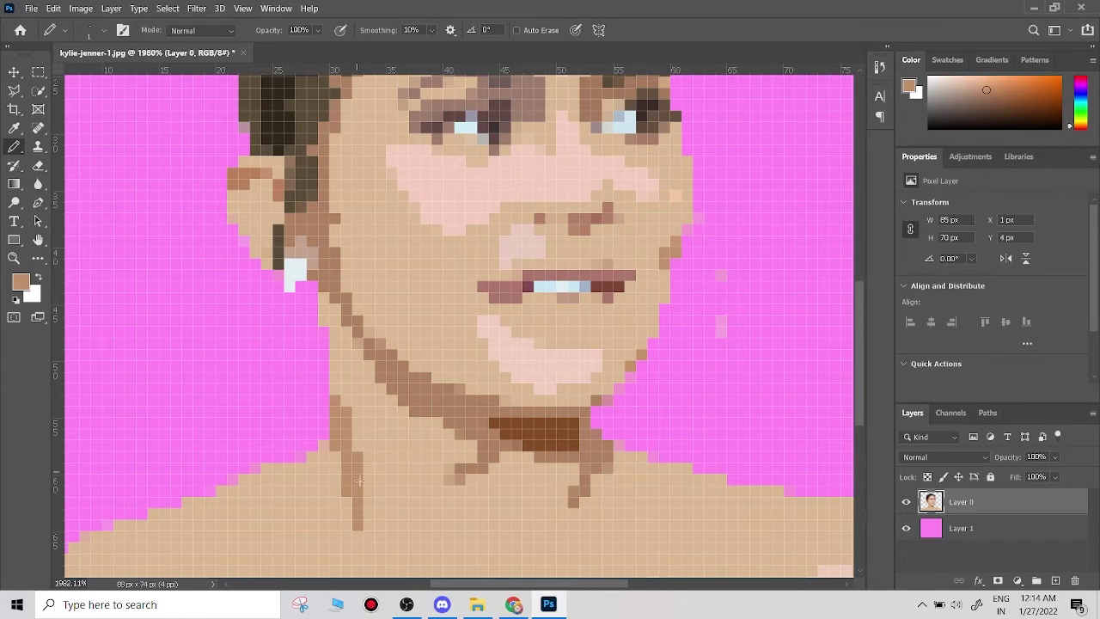
drag(428, 391, 472, 461)
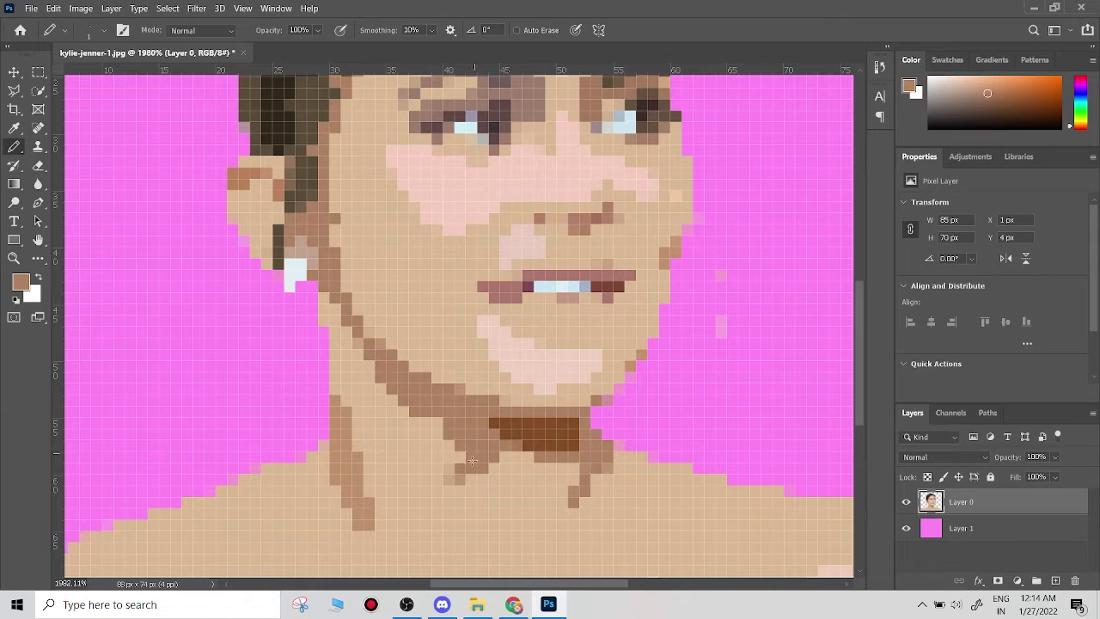
scroll(473, 469, down, 1)
scroll(472, 469, up, 2)
drag(412, 404, 564, 454)
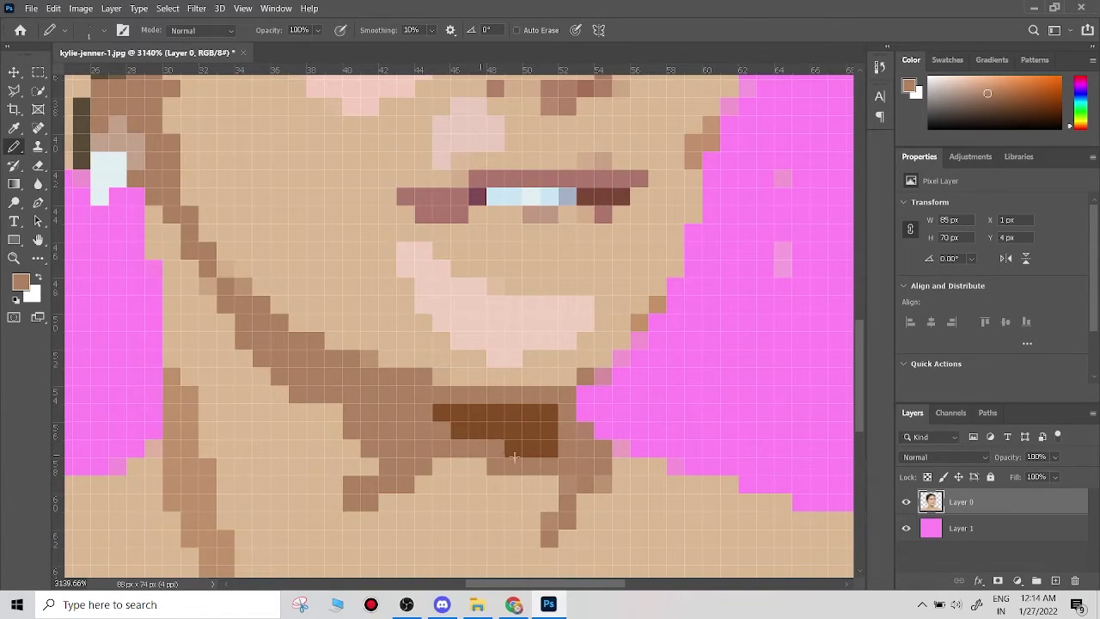
- Touch up pixels beside the forehead with the light pink skin colour
scroll(563, 454, down, 3)
scroll(446, 291, up, 1)
scroll(442, 292, up, 2)
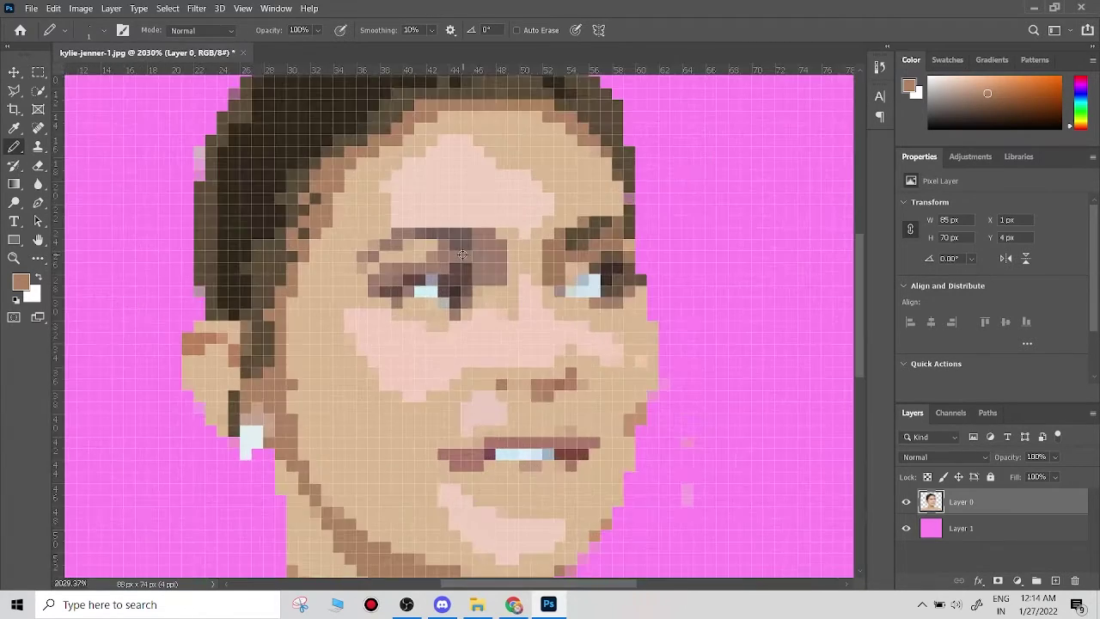
scroll(436, 178, down, 1)
scroll(436, 178, up, 3)
alt+click(437, 224)
drag(372, 275, 378, 295)
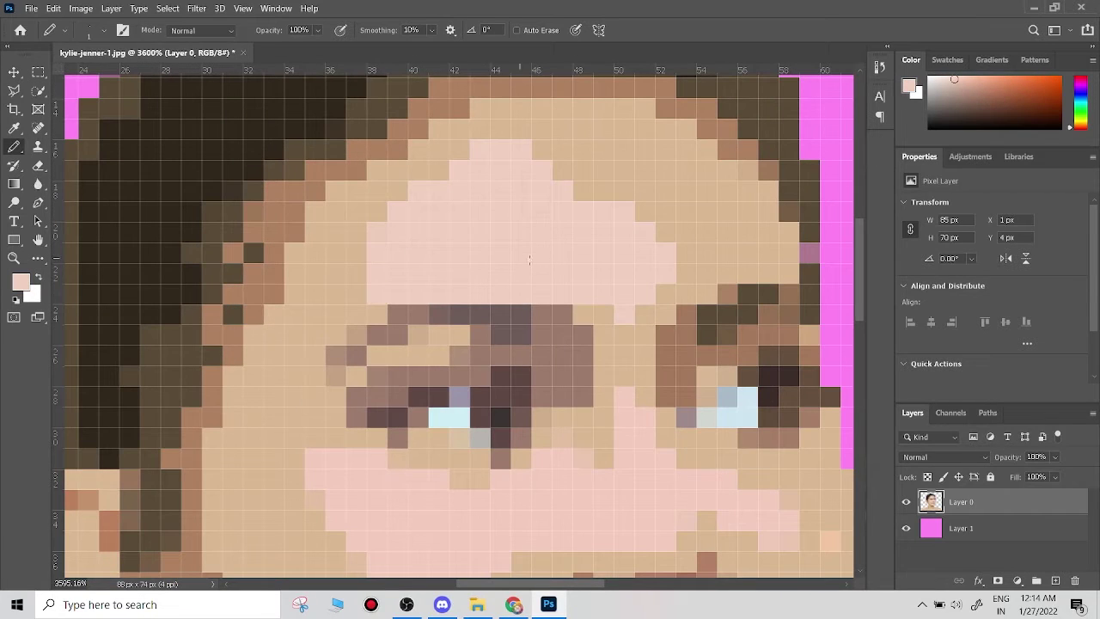
- Repaint the green pixel atop the hair dark brown
alt+click(611, 340)
alt+click(629, 361)
scroll(632, 365, down, 1)
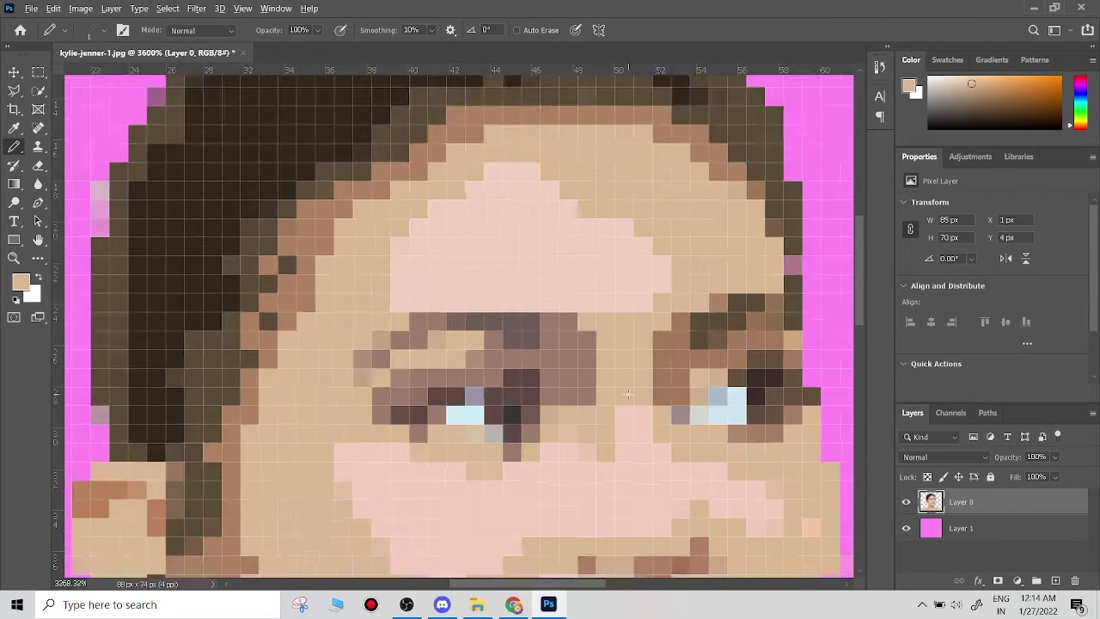
scroll(637, 400, down, 3)
scroll(424, 210, up, 3)
alt+click(295, 147)
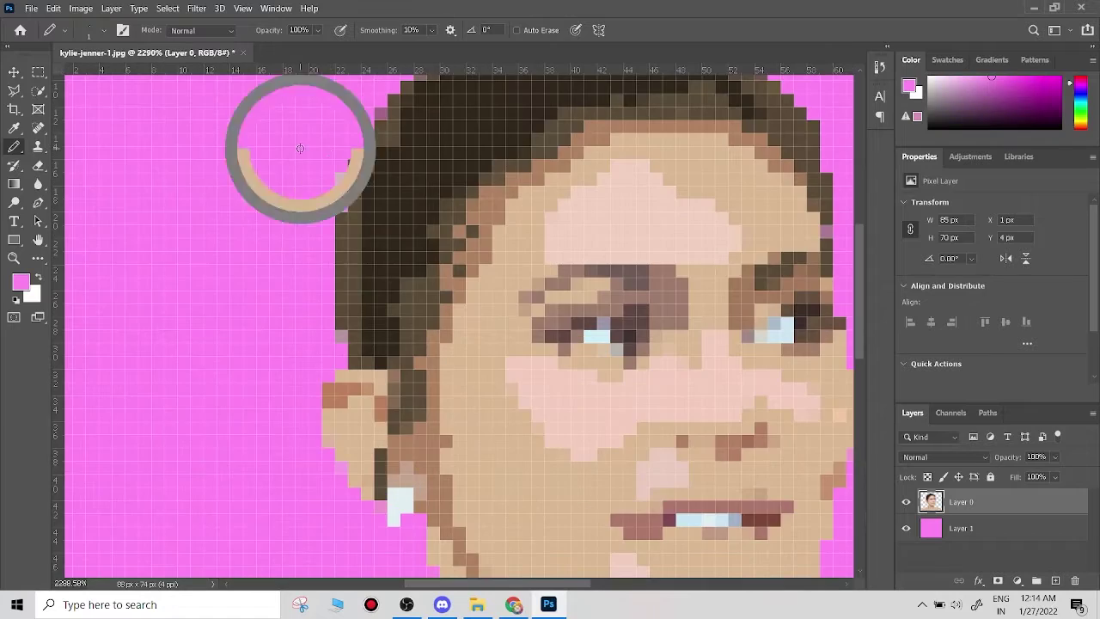
scroll(341, 184, down, 3)
scroll(467, 127, up, 1)
scroll(466, 127, up, 2)
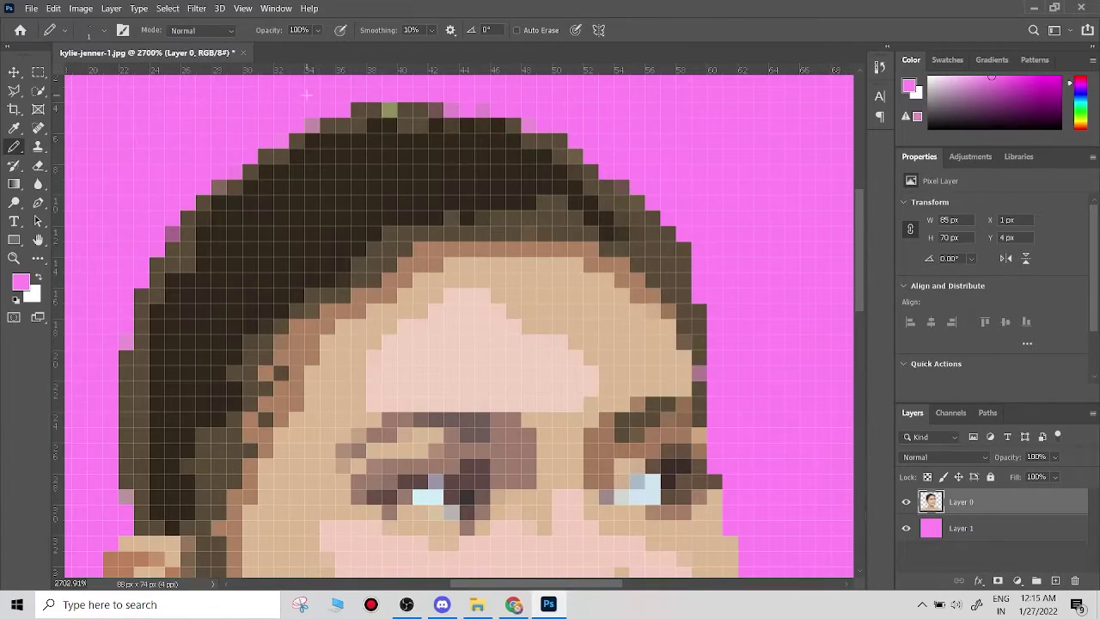
alt+click(375, 111)
click(388, 110)
- Sample the pink background and bring up the foreground Color Picker
scroll(331, 387, down, 3)
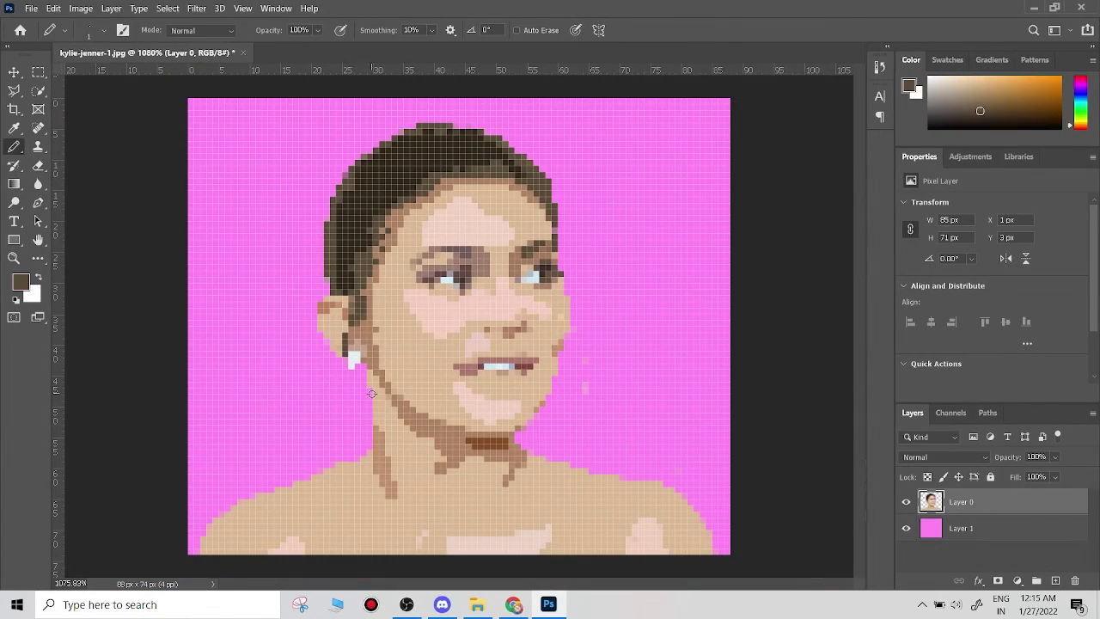
scroll(593, 324, down, 3)
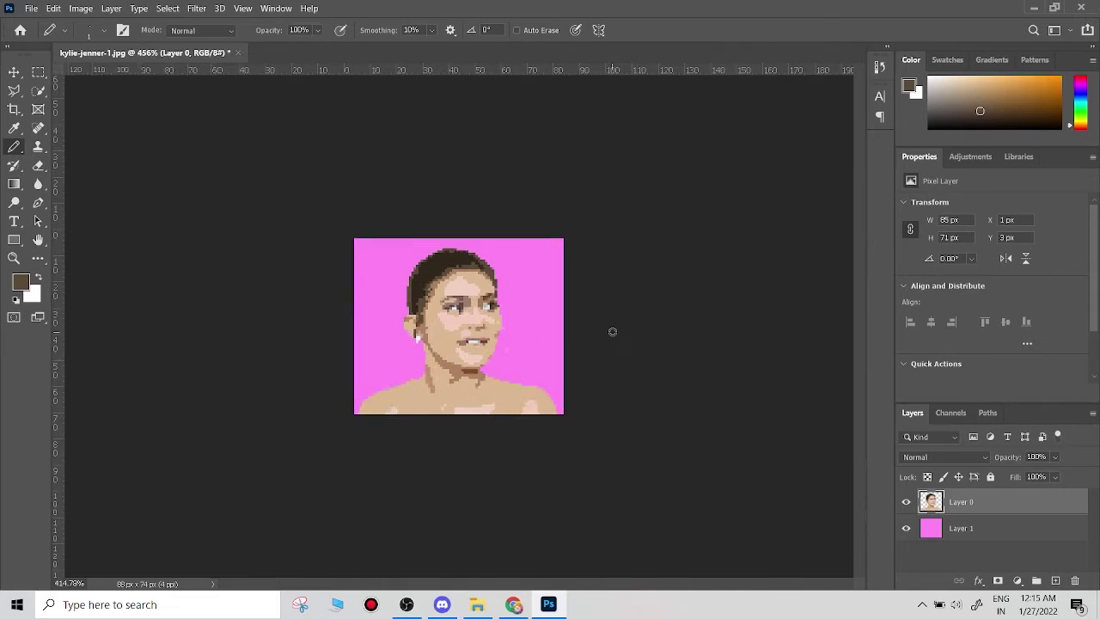
scroll(535, 287, up, 1)
scroll(546, 344, up, 2)
alt+click(557, 354)
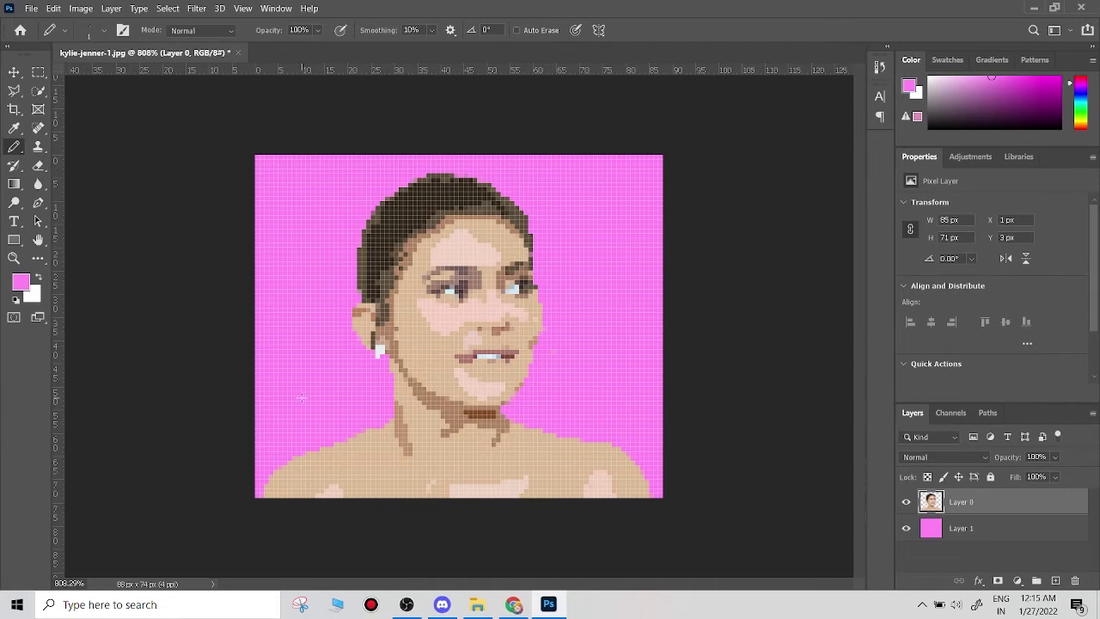
scroll(456, 328, up, 1)
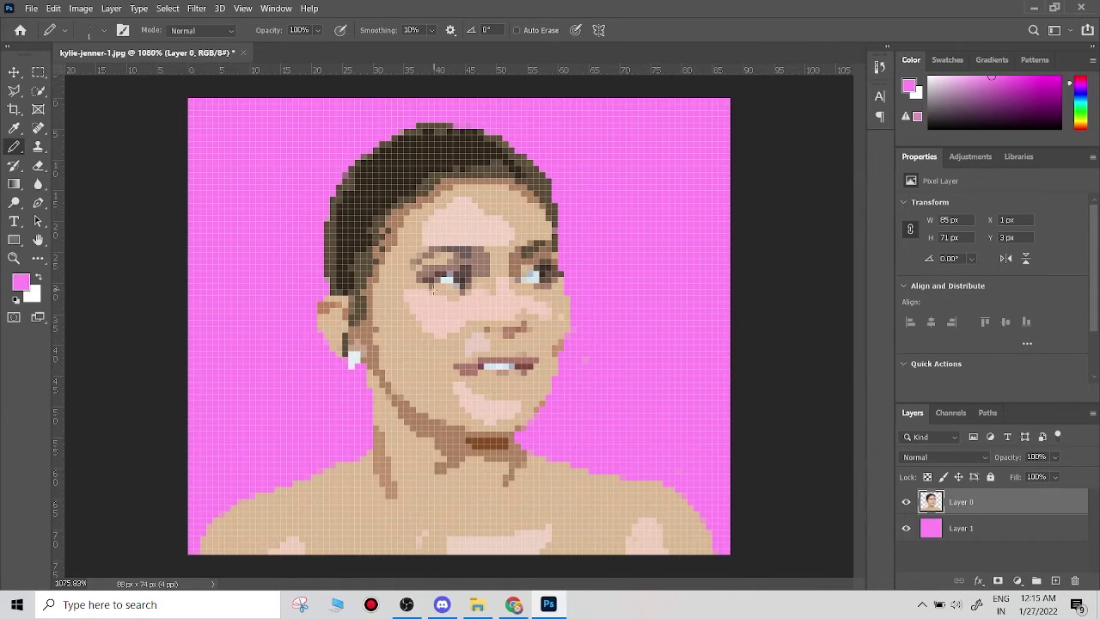
click(21, 284)
- Set the colour to black 000000, add a new layer, and outline the left shoulder and neck
text(000000)
click(1043, 125)
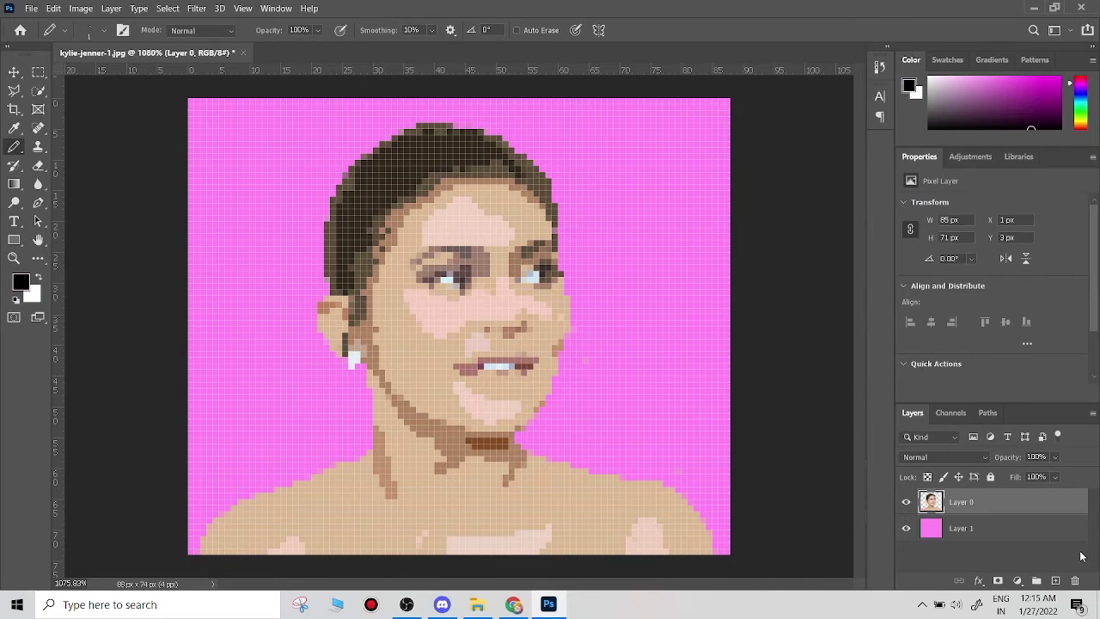
click(1056, 580)
scroll(367, 459, up, 1)
scroll(304, 524, up, 2)
scroll(215, 533, down, 1)
mouse_move(68, 546)
mouse_down()
mouse_move(176, 439)
mouse_move(249, 395)
mouse_move(448, 326)
mouse_up()
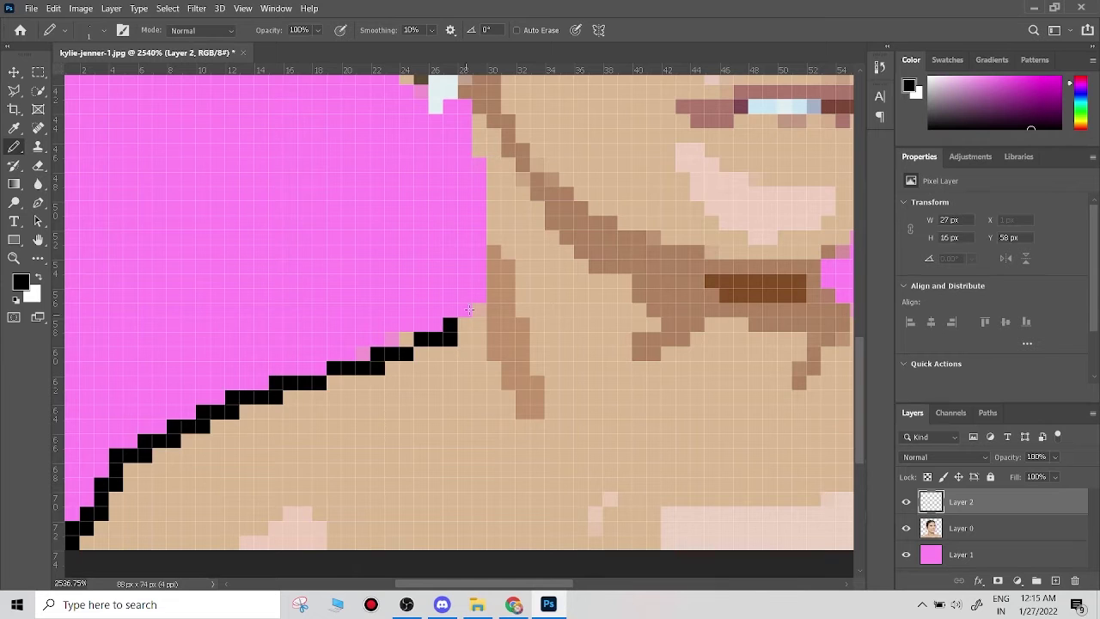
drag(492, 244, 466, 110)
- Outline the right shoulder edge in black pixels
scroll(618, 326, down, 5)
scroll(544, 458, up, 4)
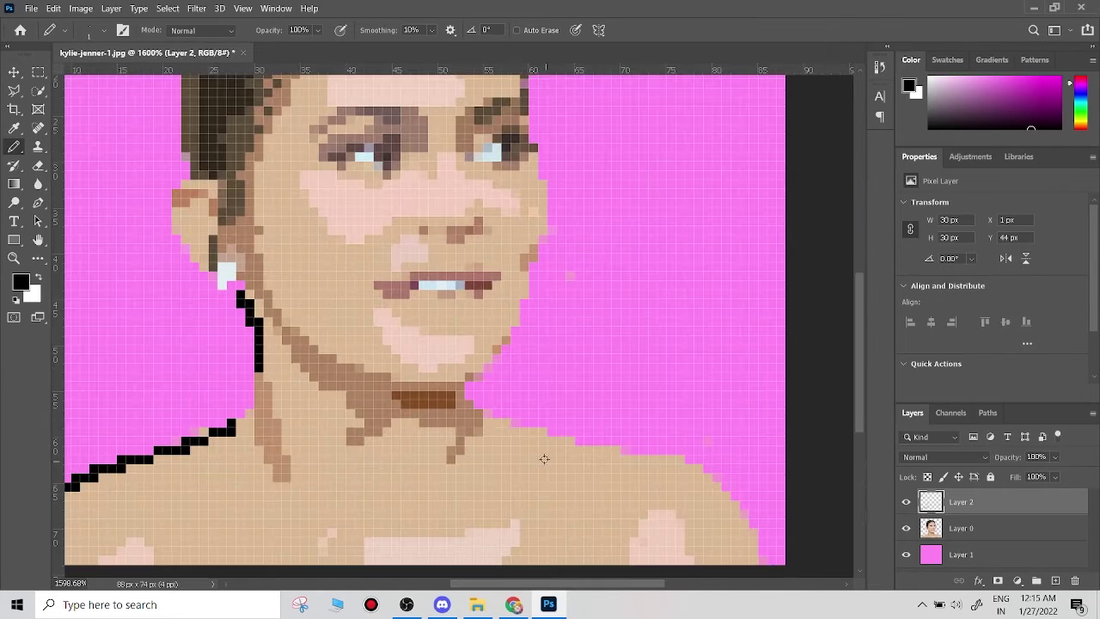
drag(501, 421, 623, 446)
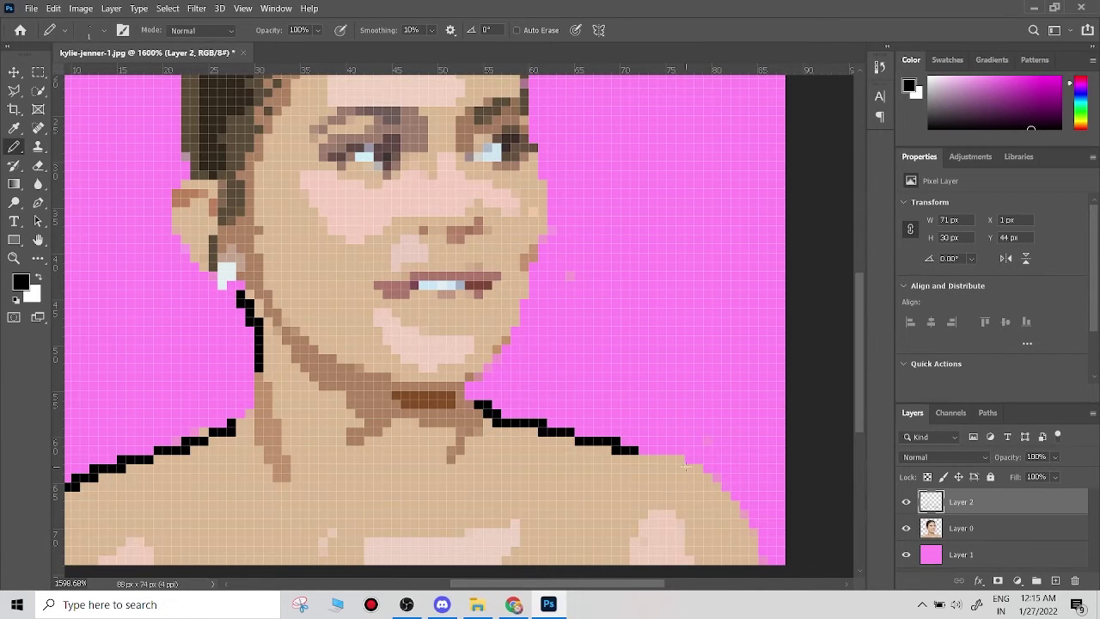
mouse_move(685, 465)
mouse_down()
mouse_move(722, 492)
mouse_move(767, 583)
mouse_up()
- Draw the black outline up along the hair's upper-left edge
scroll(733, 515, down, 3)
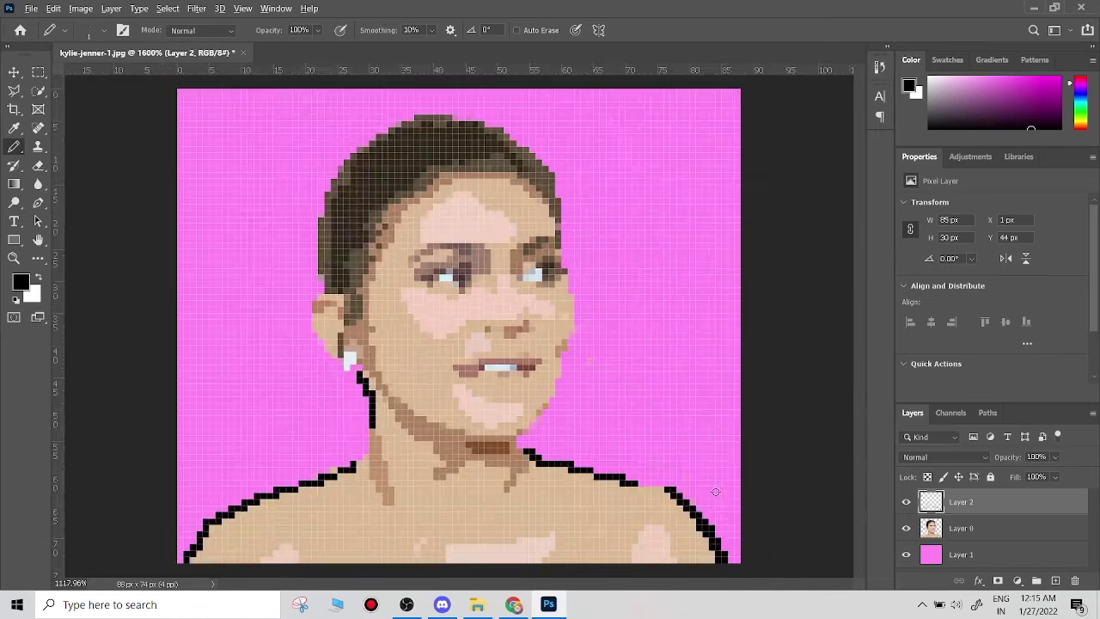
scroll(534, 317, down, 3)
scroll(534, 317, up, 3)
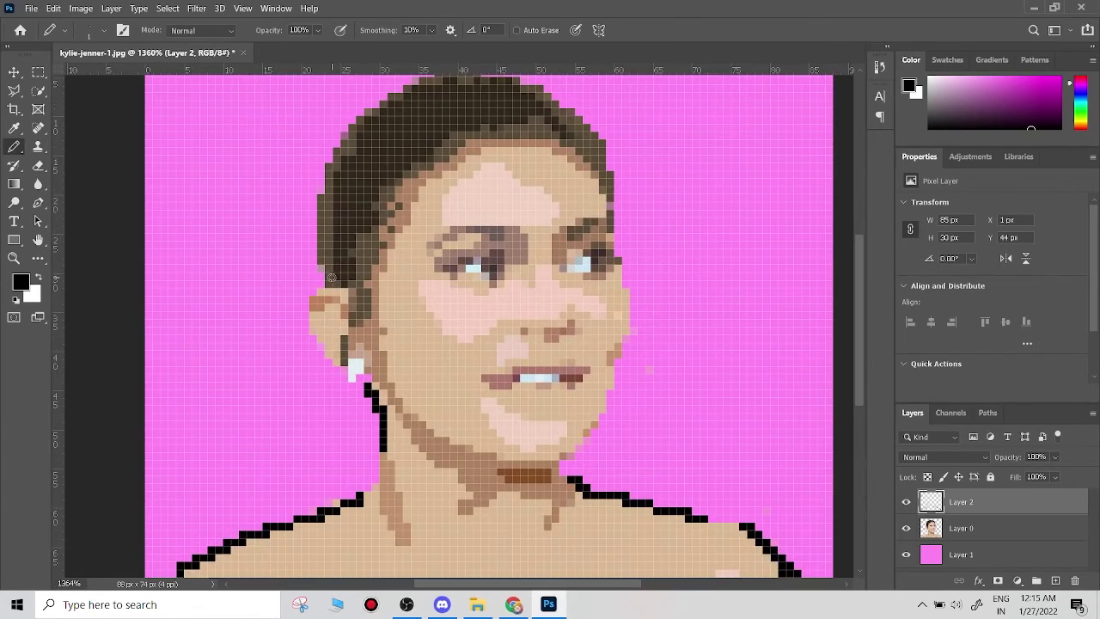
scroll(332, 276, up, 3)
click(327, 278)
scroll(316, 153, down, 3)
scroll(370, 223, up, 4)
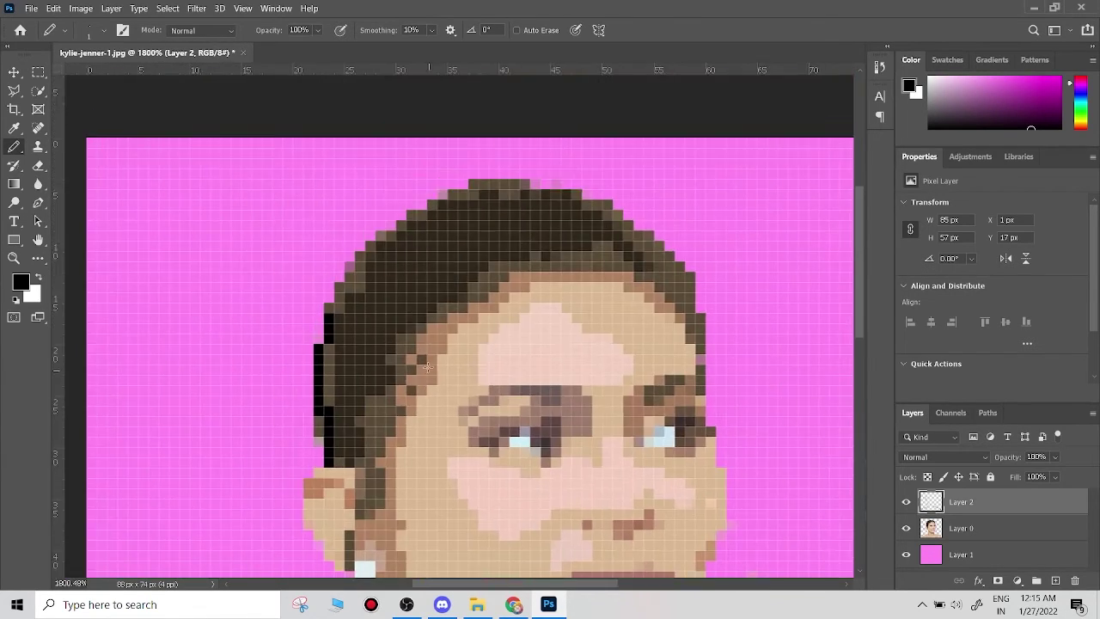
mouse_move(468, 176)
mouse_down()
mouse_move(363, 246)
mouse_move(292, 366)
mouse_up()
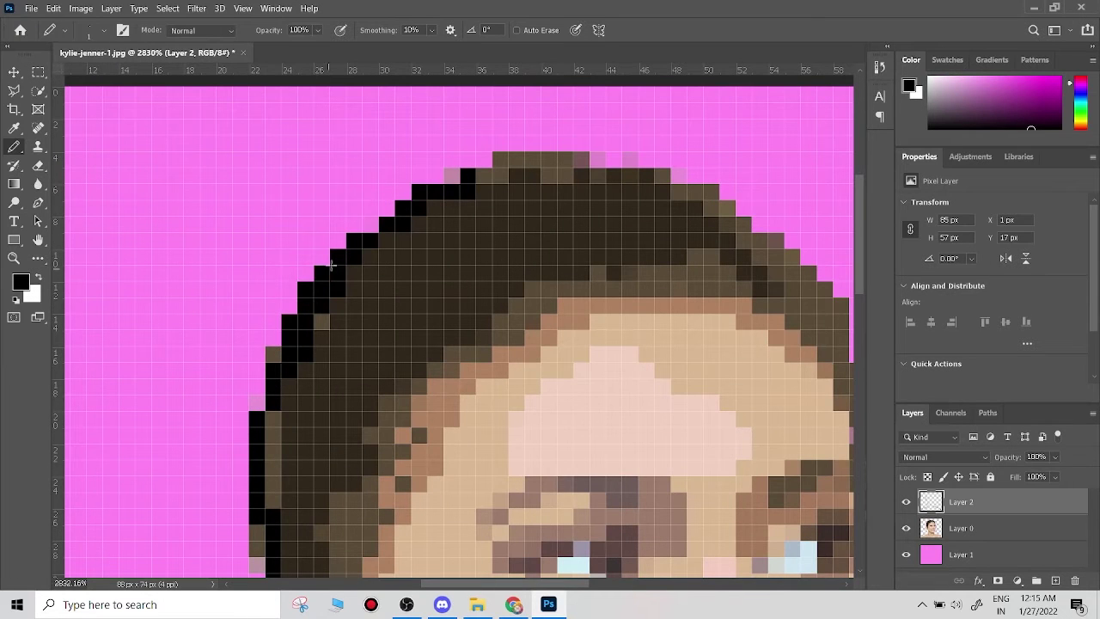
scroll(273, 492, down, 3)
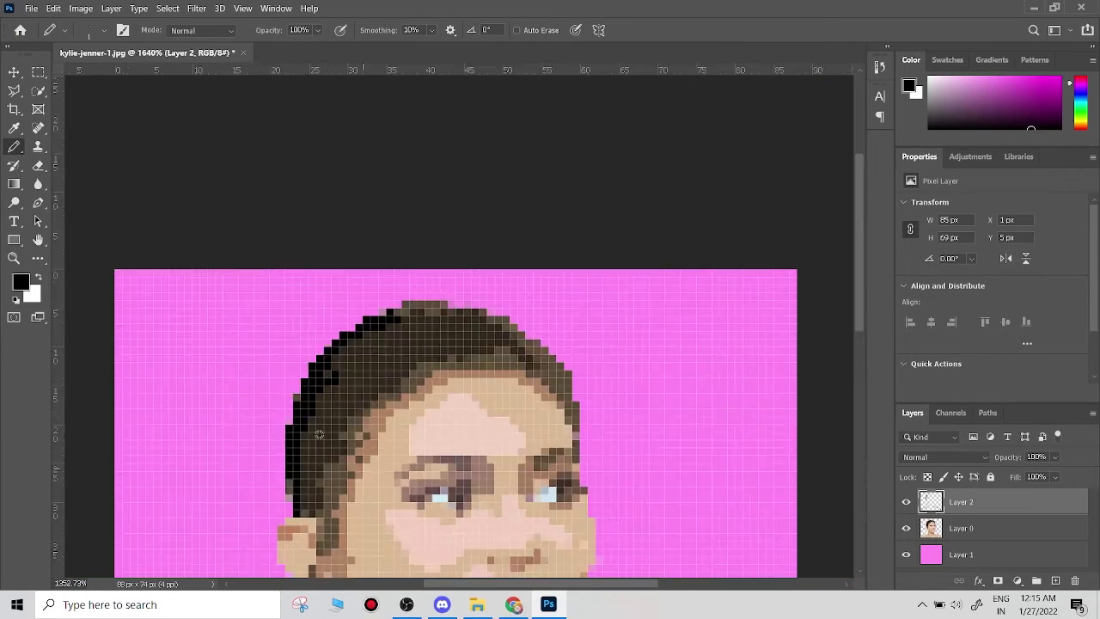
scroll(430, 412, down, 2)
scroll(532, 378, down, 1)
scroll(576, 366, down, 1)
scroll(573, 335, up, 3)
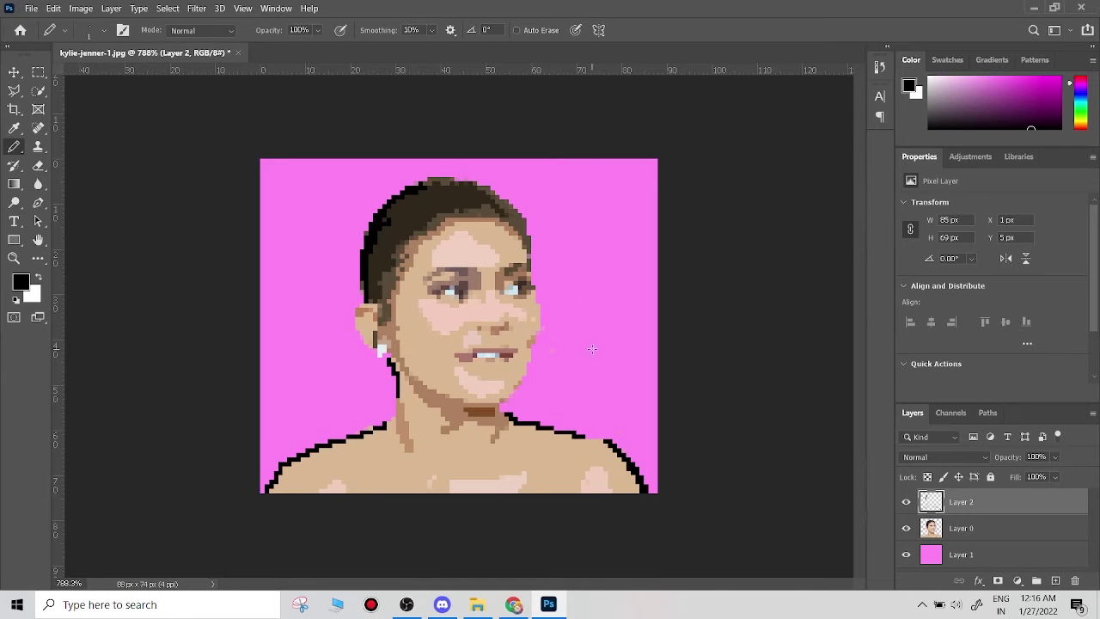
scroll(309, 452, up, 2)
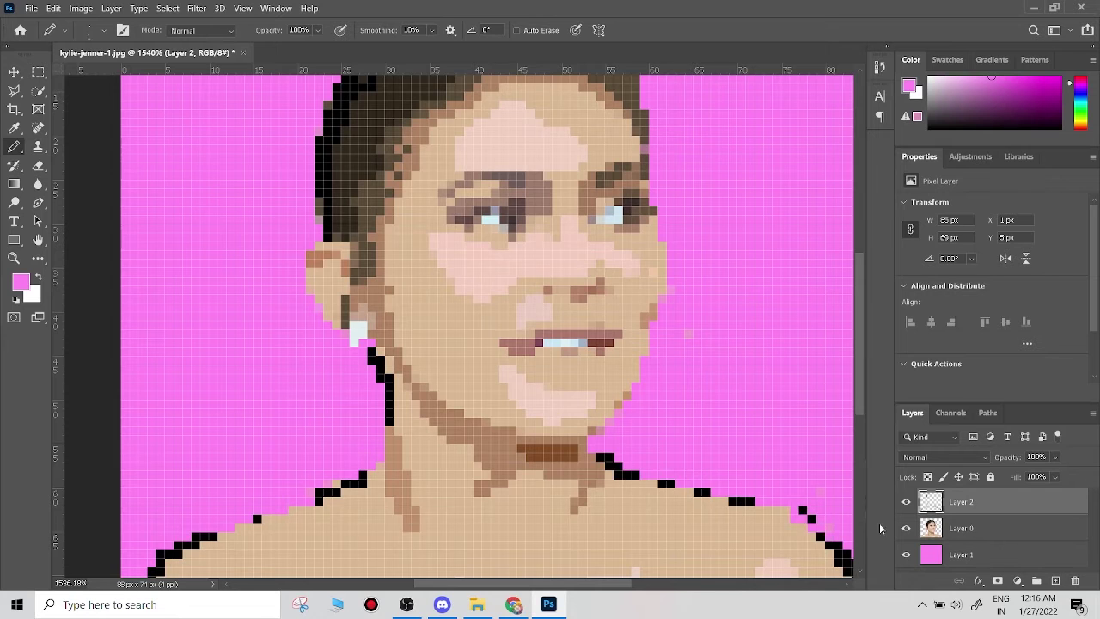
scroll(640, 468, down, 1)
scroll(662, 479, down, 5)
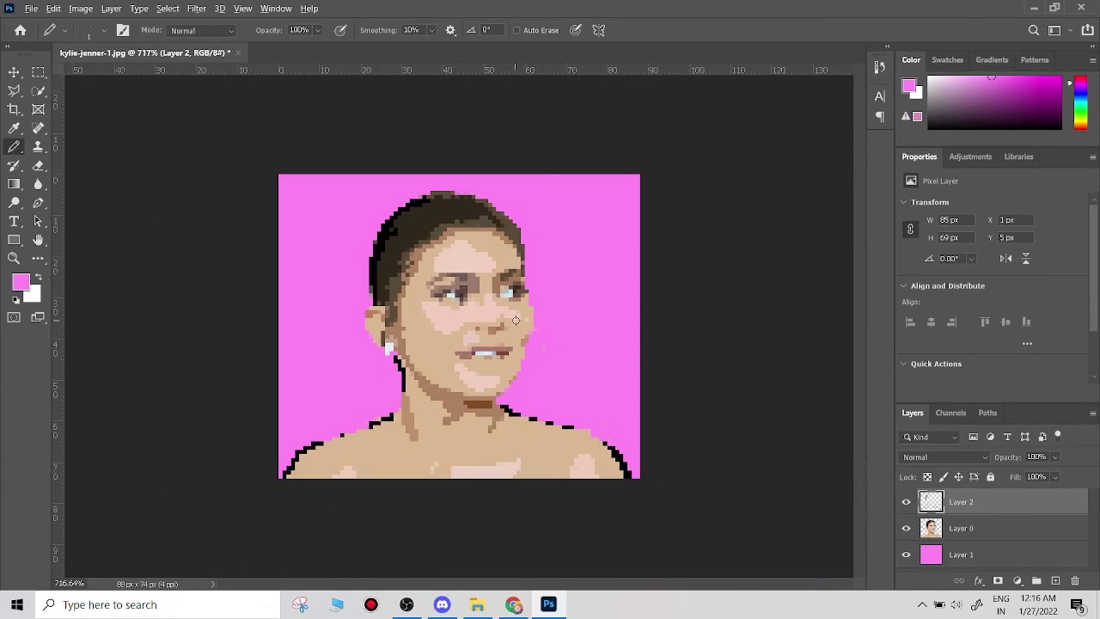
scroll(515, 320, up, 2)
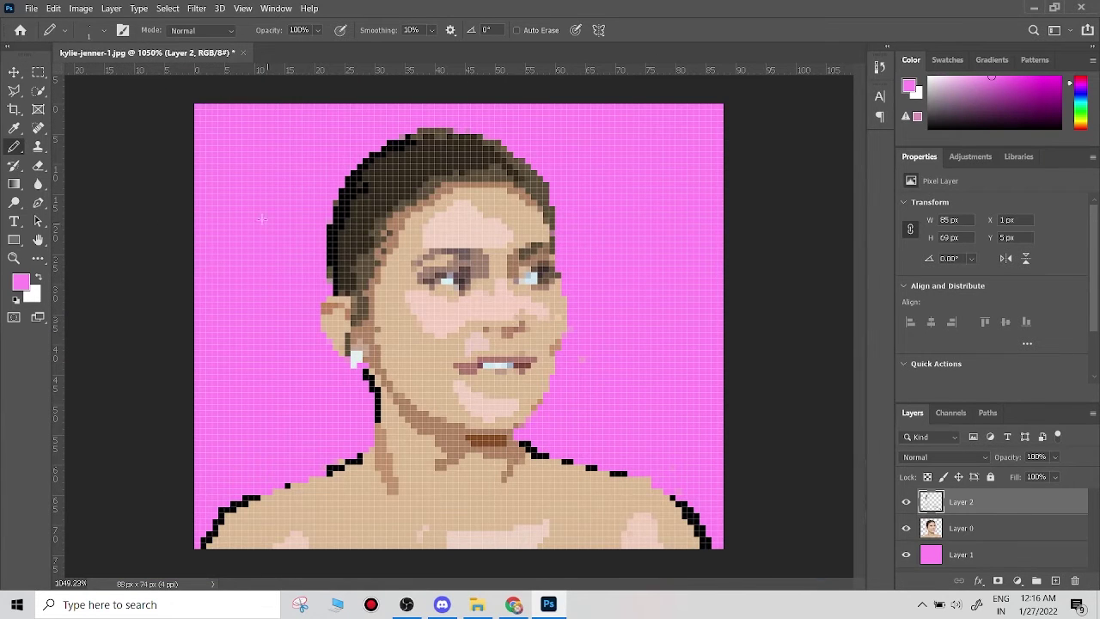
- Cancel a first Indexed Color attempt and merge all layers into one
click(53, 8)
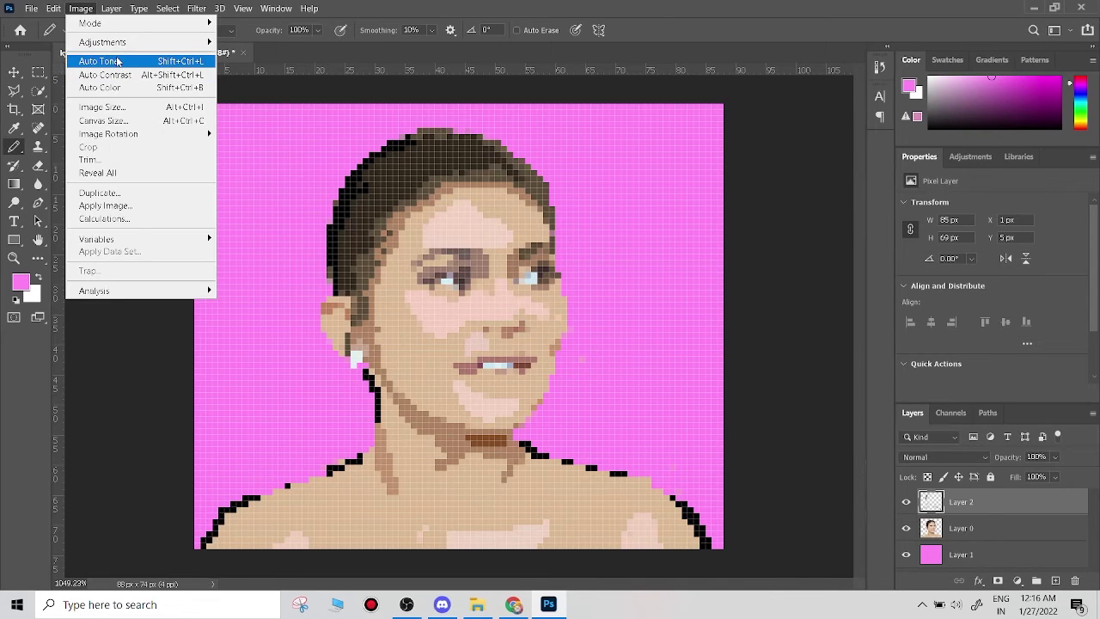
mouse_move(90, 23)
click(266, 62)
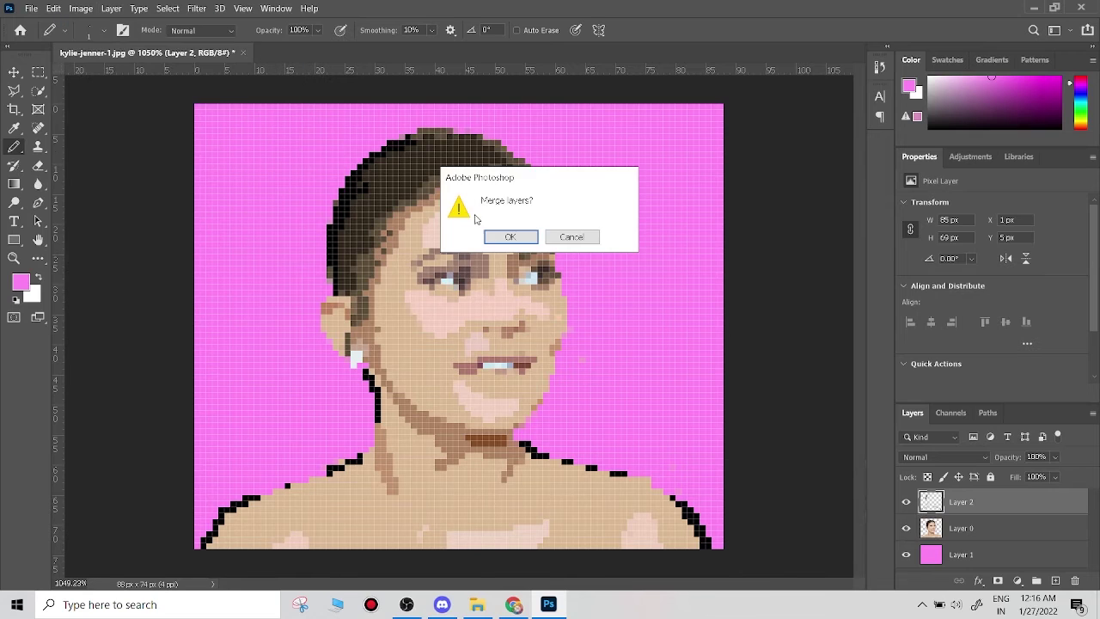
click(506, 237)
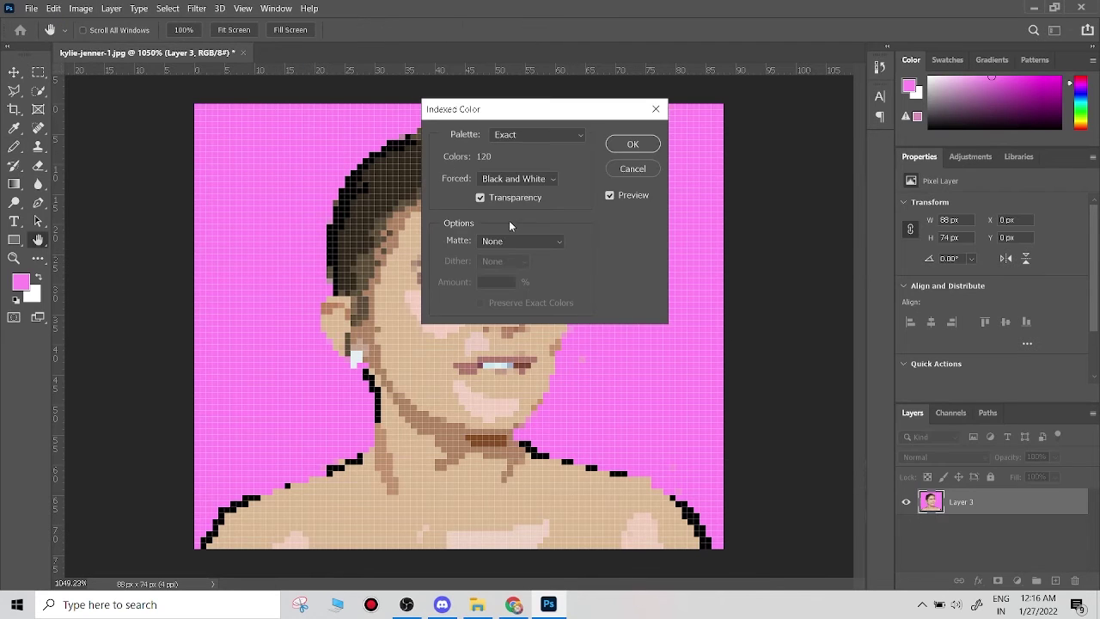
click(655, 109)
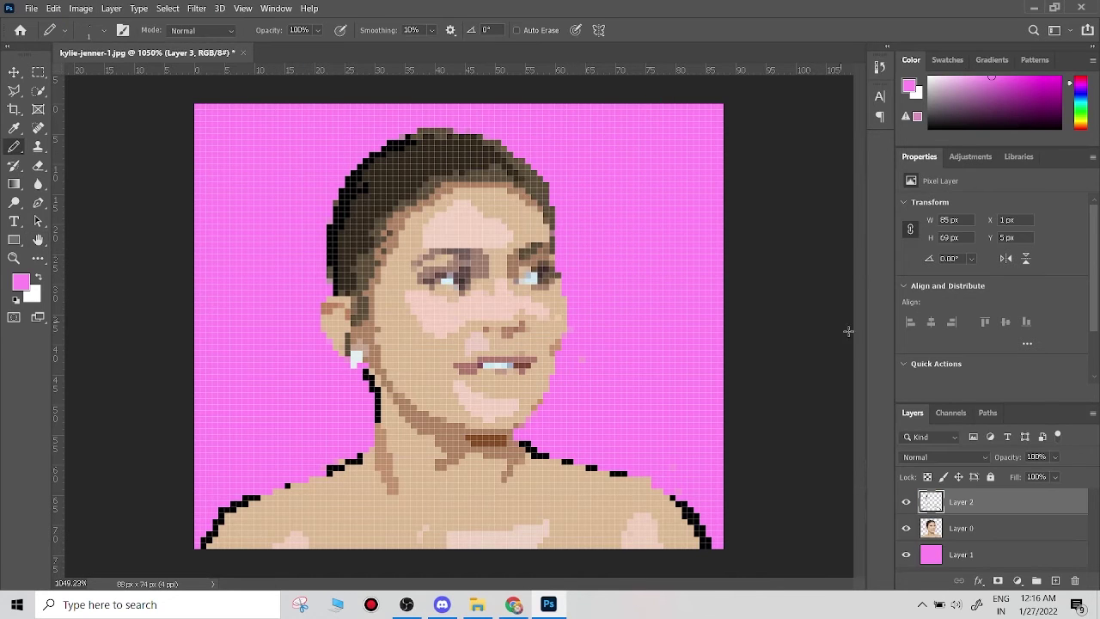
right_click(994, 556)
click(851, 456)
- Convert to Indexed Color with a Local (Perceptual) palette, forcing Black and White
click(113, 9)
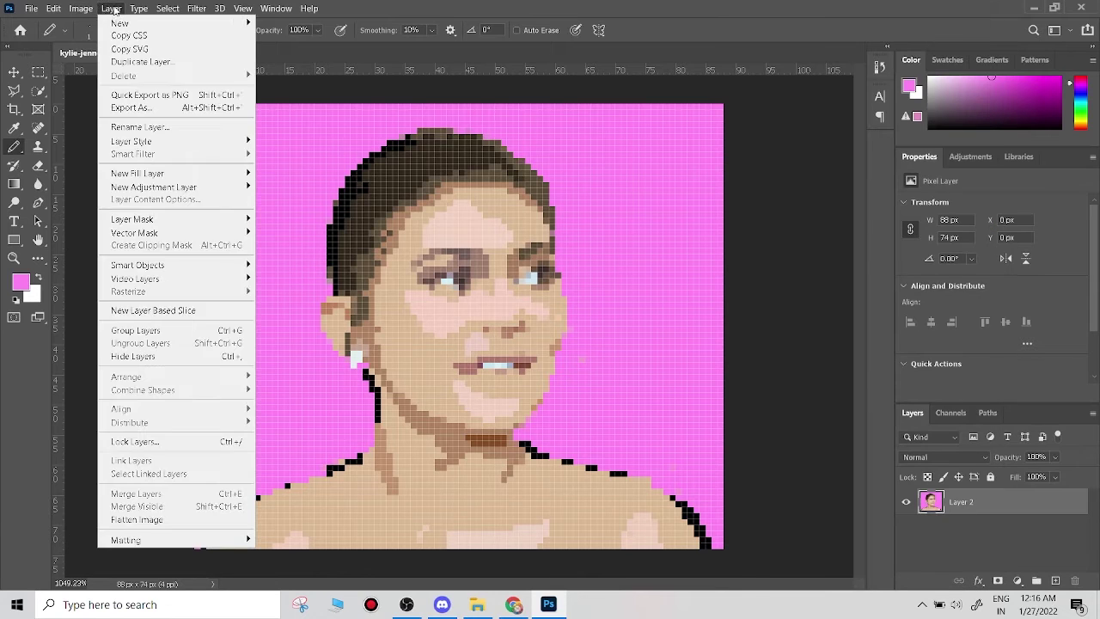
mouse_move(81, 9)
click(251, 61)
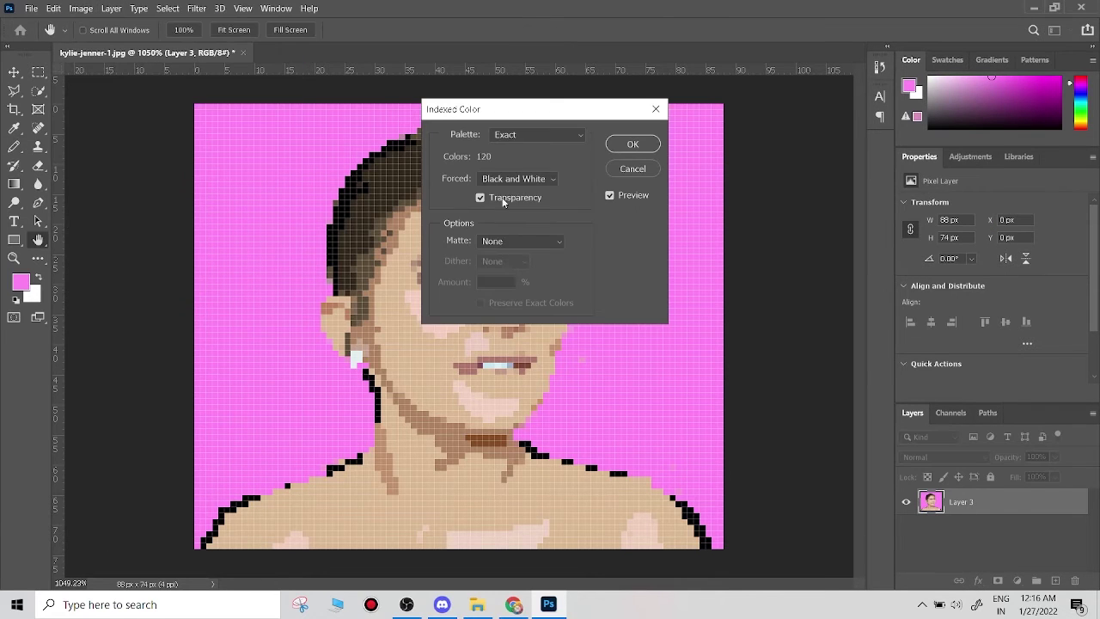
click(537, 134)
click(543, 226)
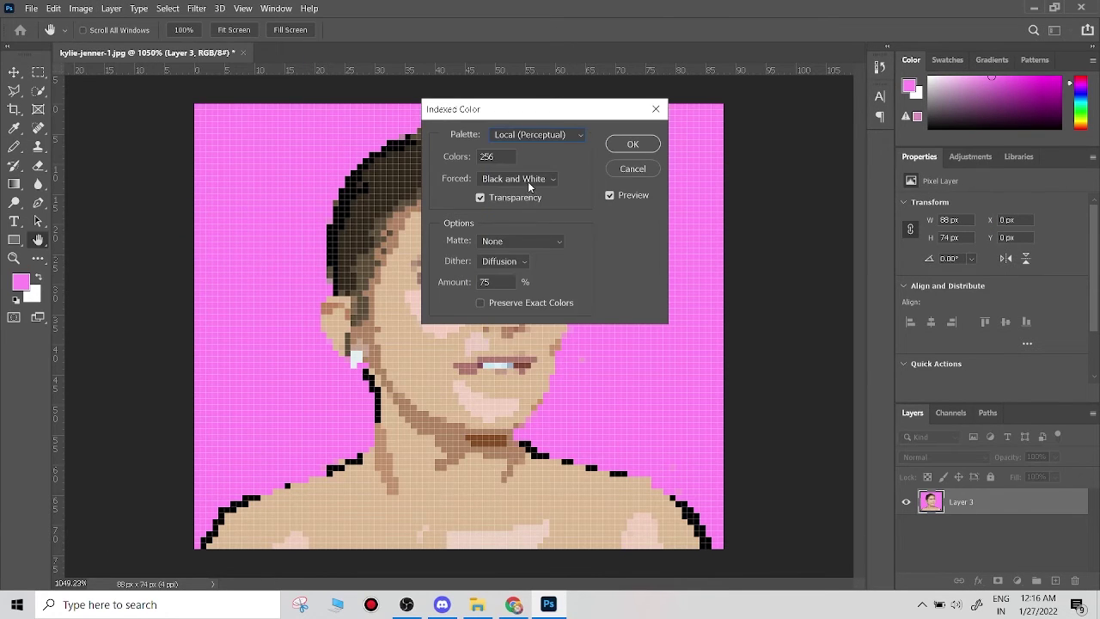
click(530, 178)
click(515, 215)
click(633, 143)
- Upscale the image to 6600×5550 px at 300 resolution with Nearest Neighbor
click(80, 9)
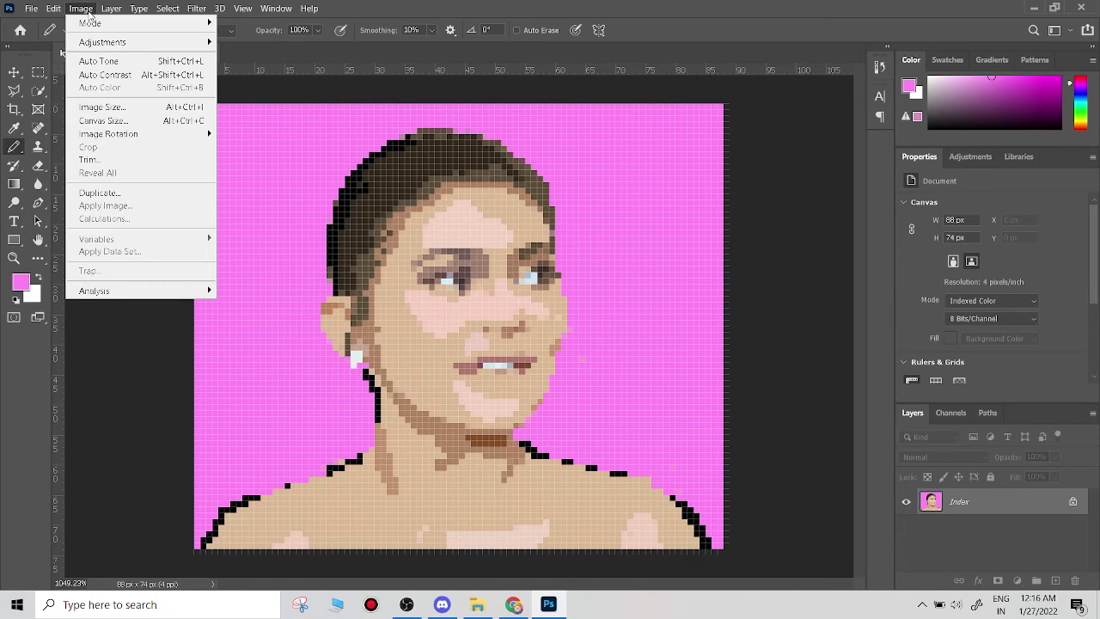
click(102, 106)
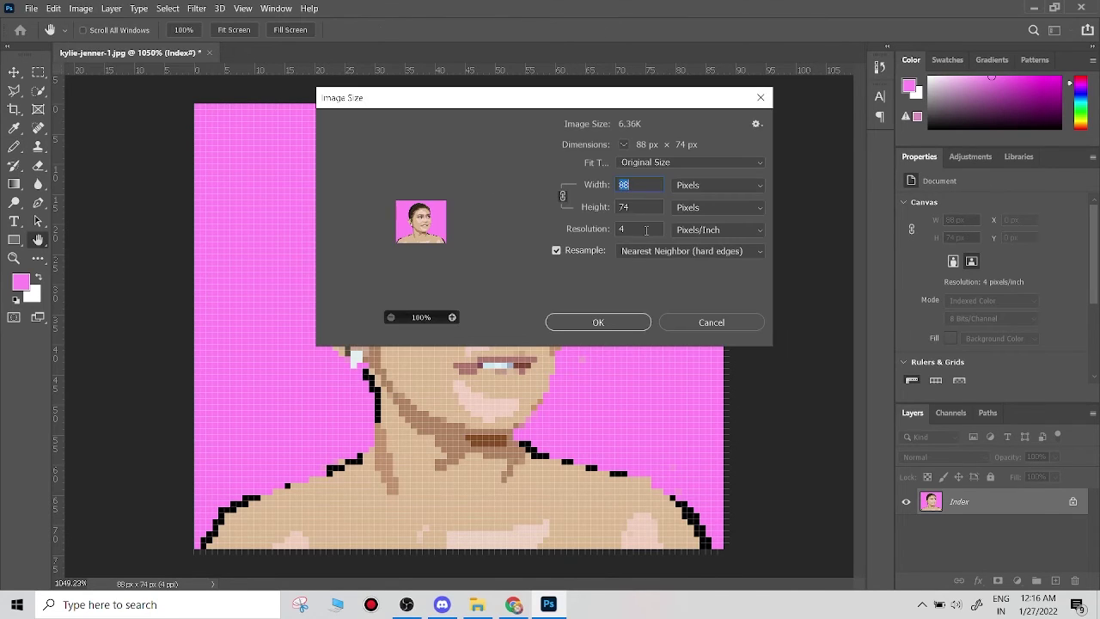
text(300)
click(619, 323)
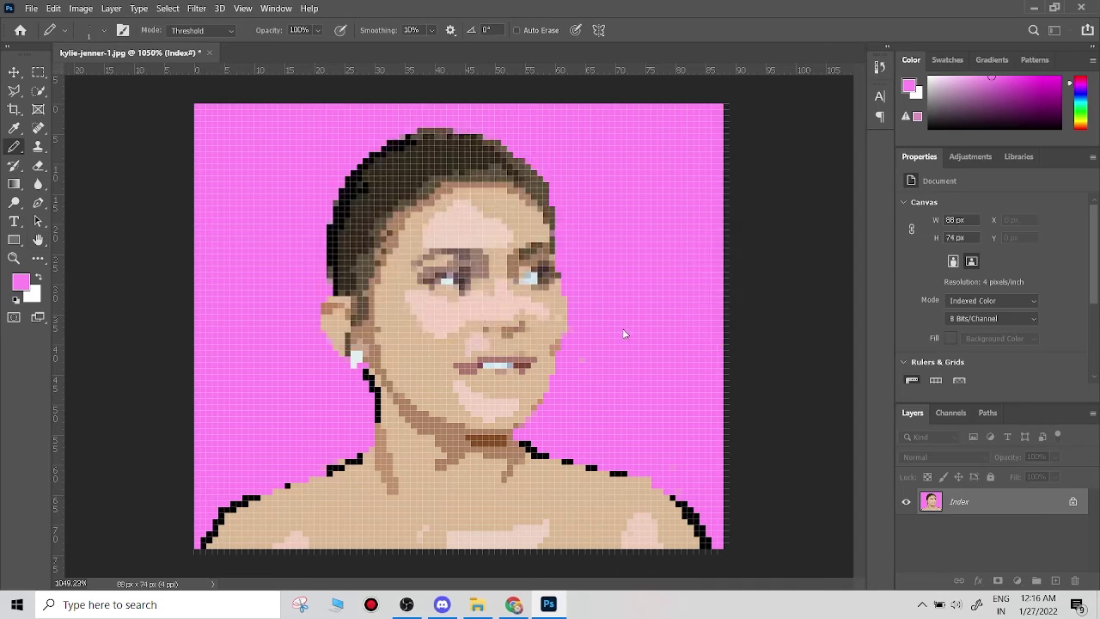
- Clear the stray light pink pixels above the hair with a rectangular selection, then deselect
scroll(627, 320, down, 5)
scroll(632, 331, down, 5)
scroll(640, 348, down, 2)
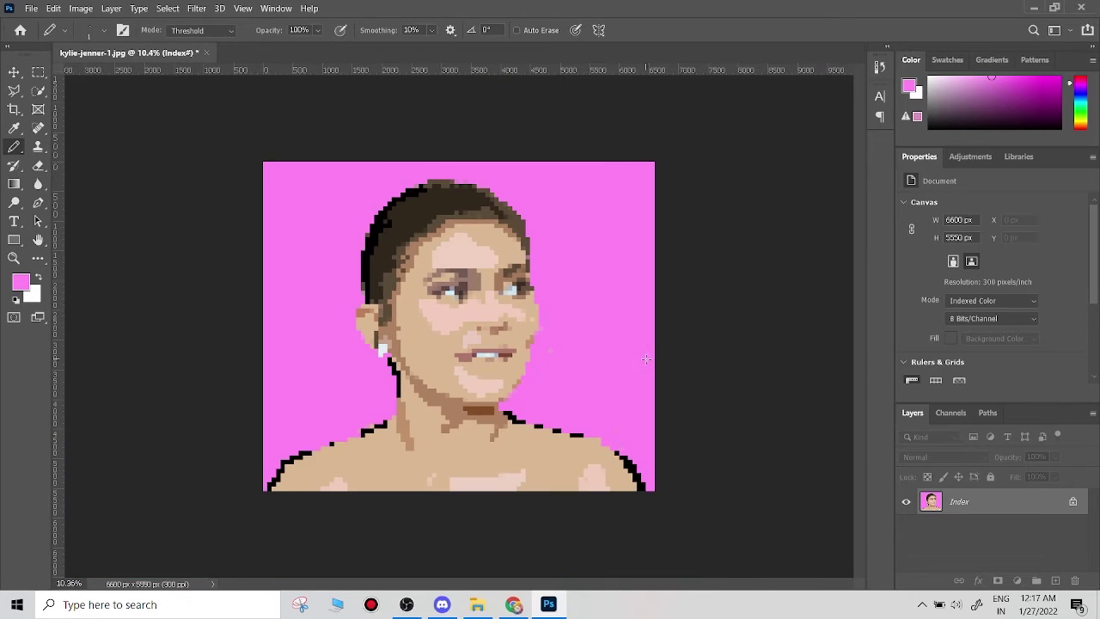
scroll(646, 359, down, 1)
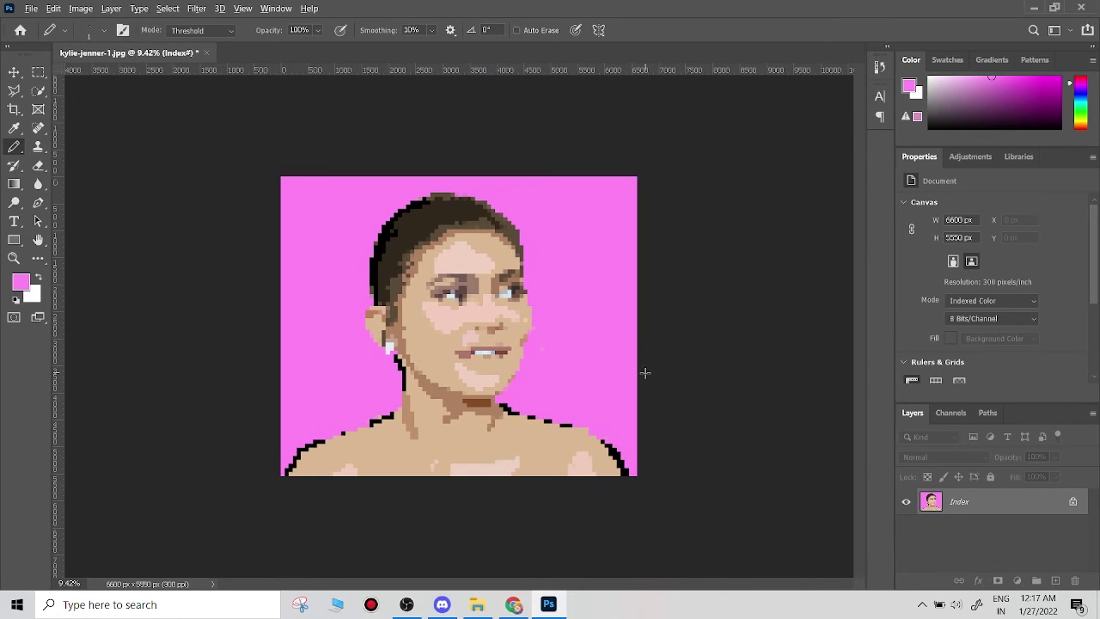
scroll(645, 372, up, 1)
scroll(498, 112, up, 2)
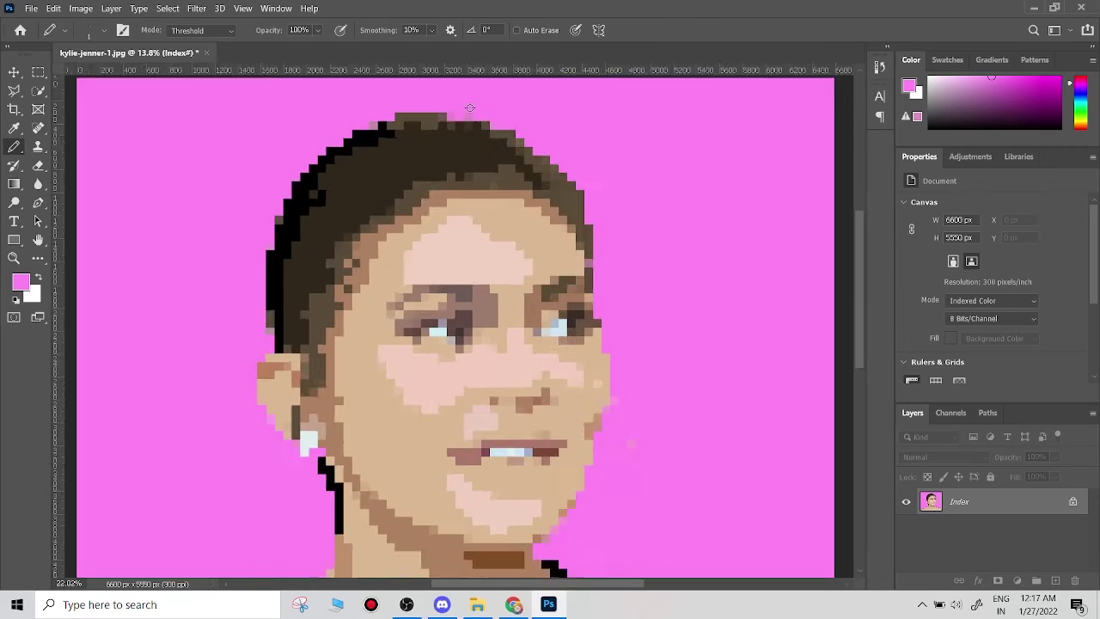
scroll(503, 107, up, 2)
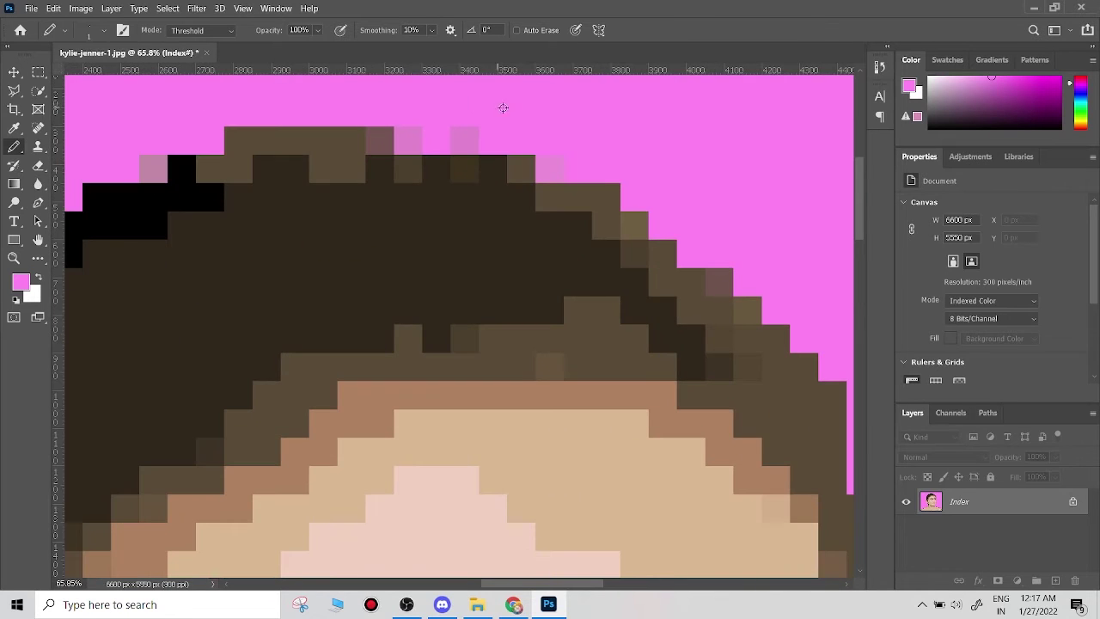
click(41, 71)
drag(394, 101, 615, 154)
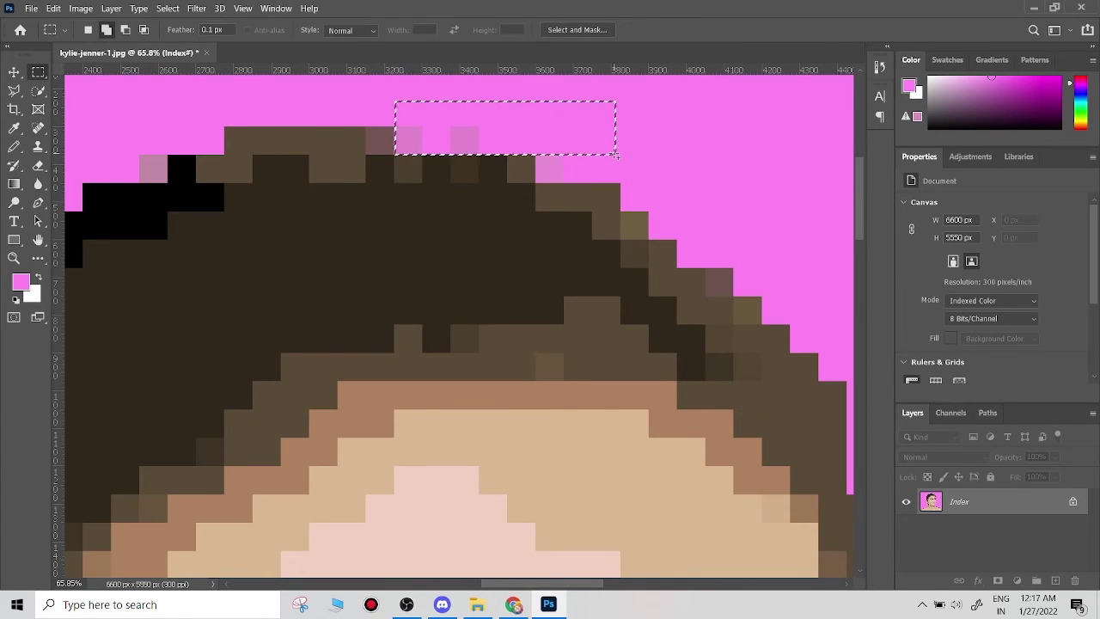
key(i)
key(ctrl+d)
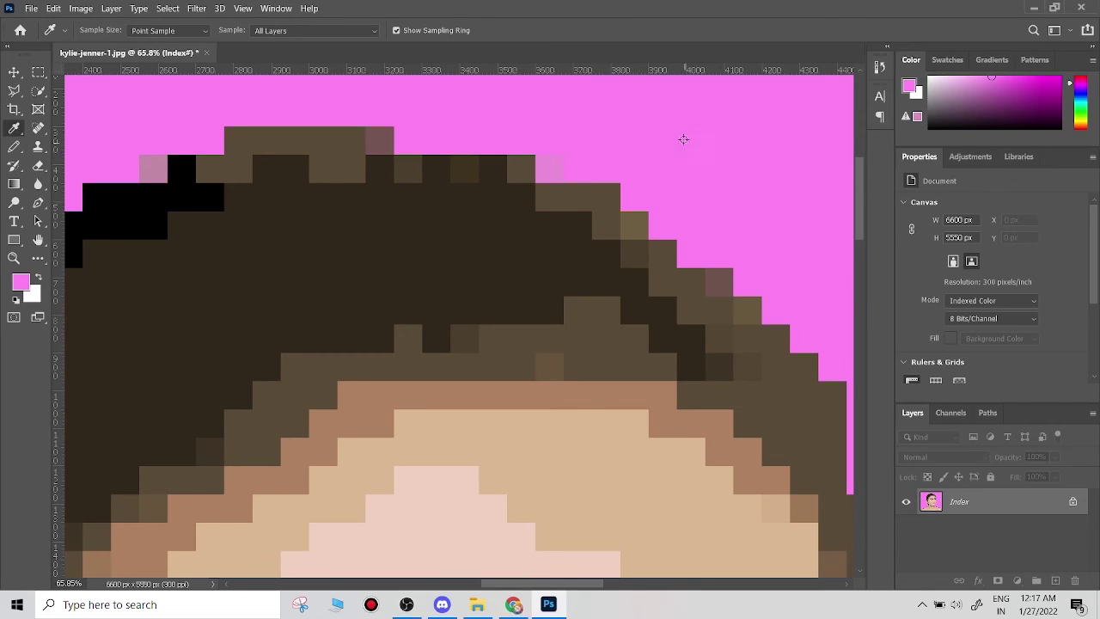